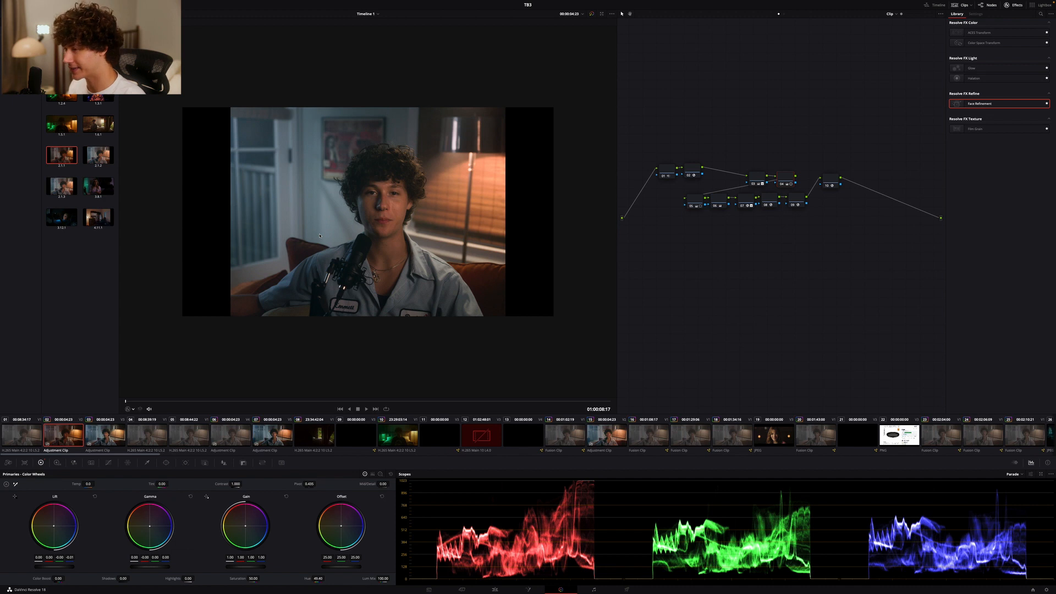
{"action": "key", "text": "Up"}
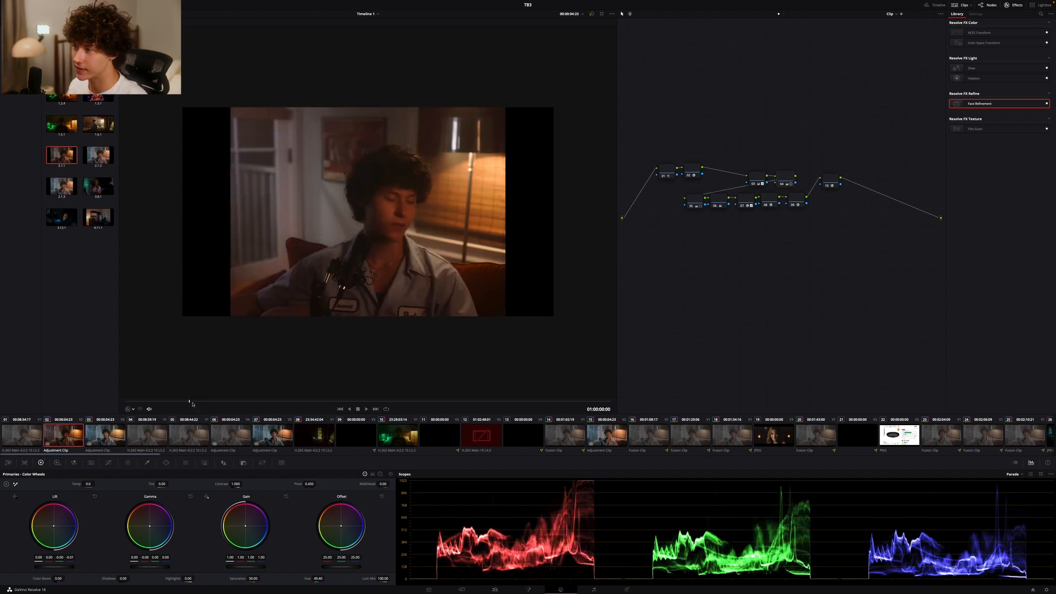
{"action": "key", "text": "space"}
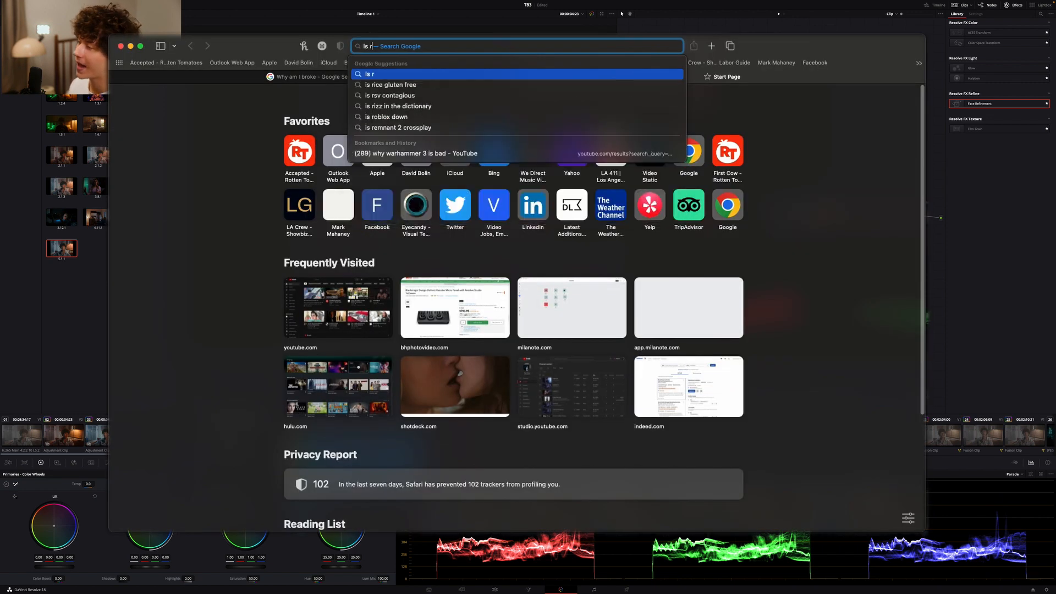
{"action": "type", "text": "esetted a word"}
{"action": "key", "text": "Return"}
{"action": "left_click", "coordinate": [237, 395]}
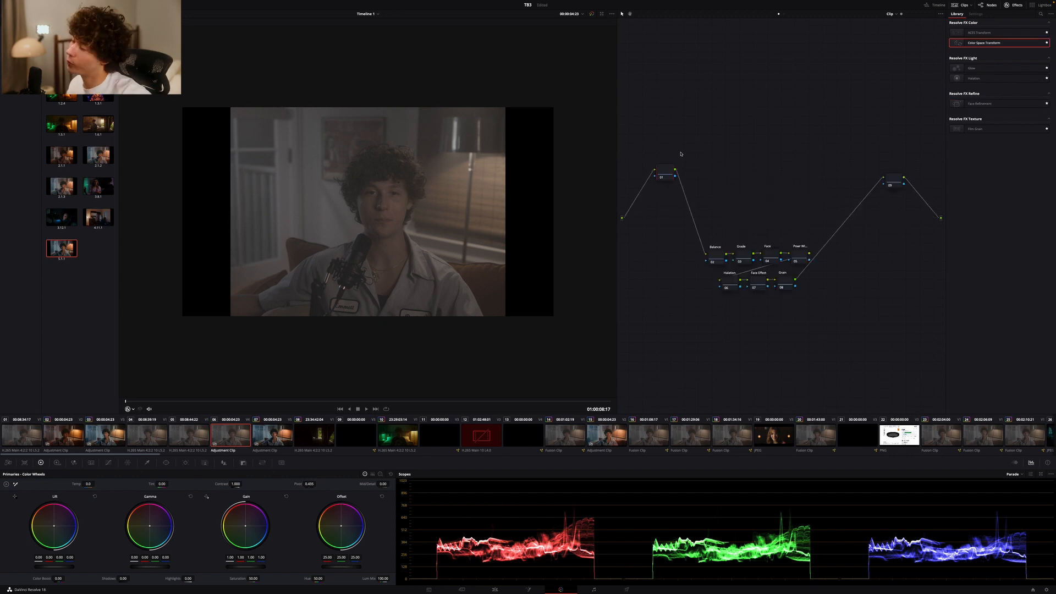
Add a Color Space Transform effect to the first node (01) of the clip's node tree
{"action": "left_click_drag", "start_coordinate": [897, 177], "coordinate": [898, 167]}
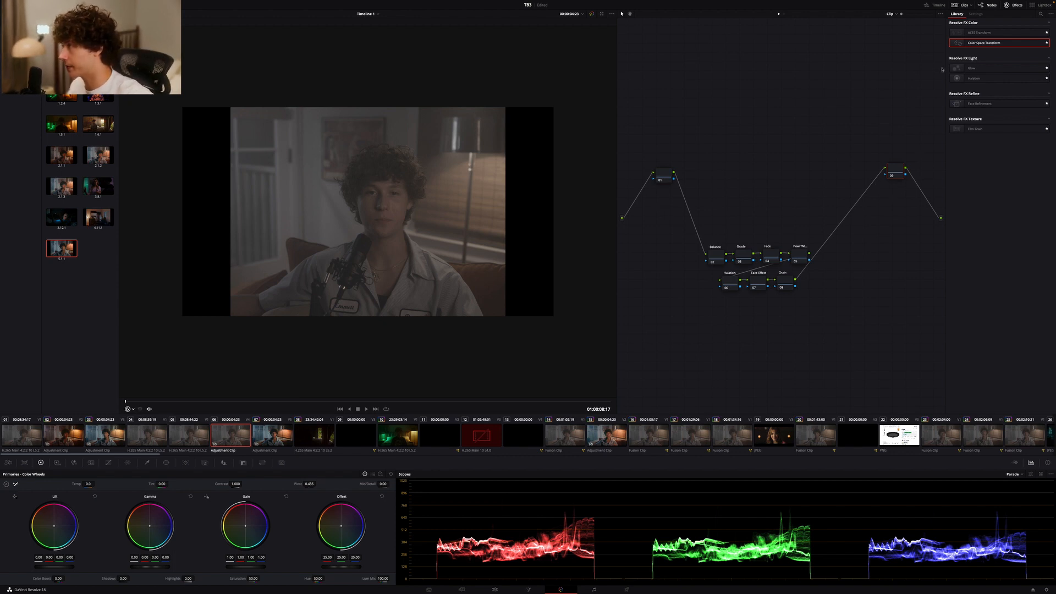
{"action": "left_click_drag", "start_coordinate": [982, 43], "coordinate": [662, 174]}
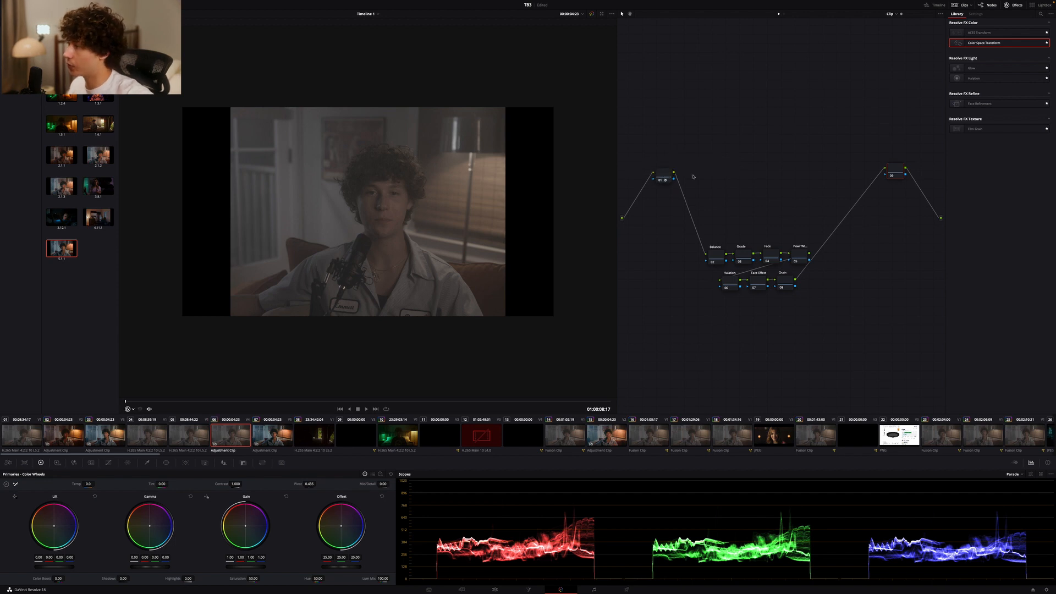
{"action": "left_click", "coordinate": [665, 176]}
Set node 01's Color Space Transform input color space to Canon Cinema Gamut and input gamma to Canon Log 3
{"action": "left_click", "coordinate": [1010, 40]}
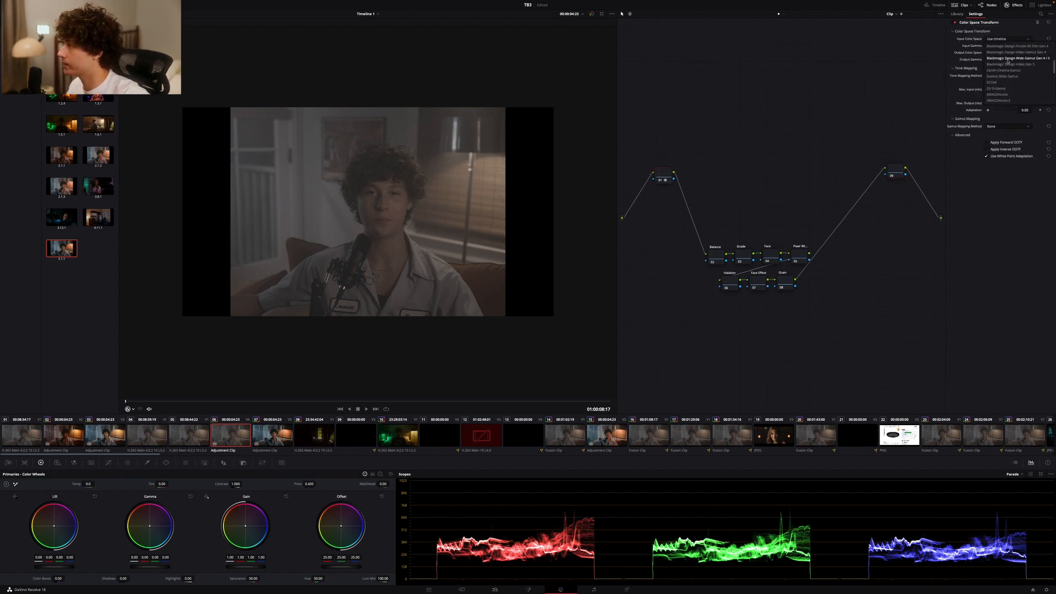
{"action": "left_click", "coordinate": [1009, 47]}
{"action": "left_click", "coordinate": [1009, 46]}
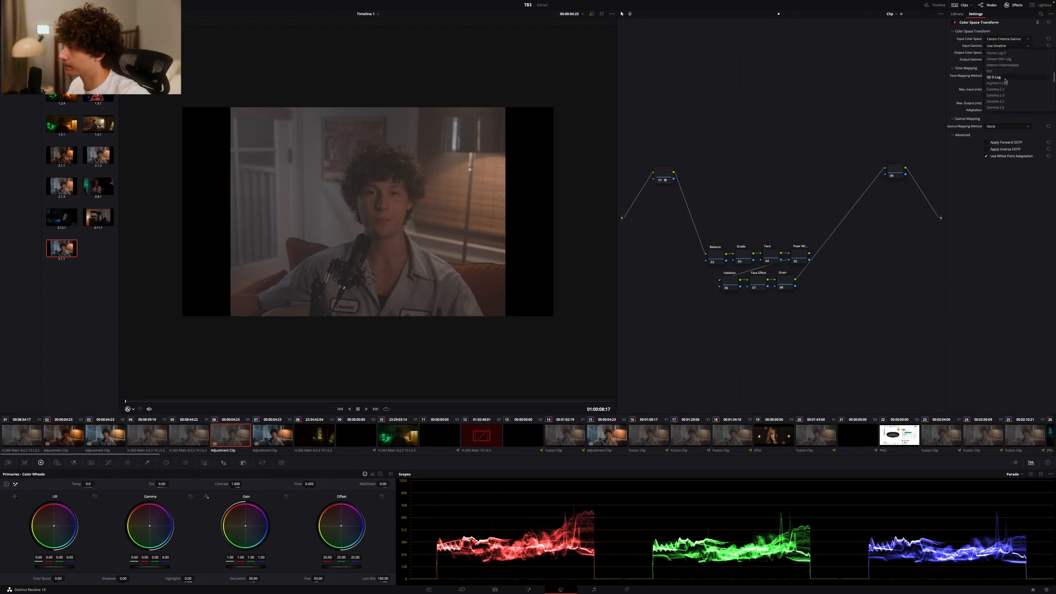
{"action": "scroll", "coordinate": [1010, 56], "scroll_direction": "up", "scroll_amount": 1}
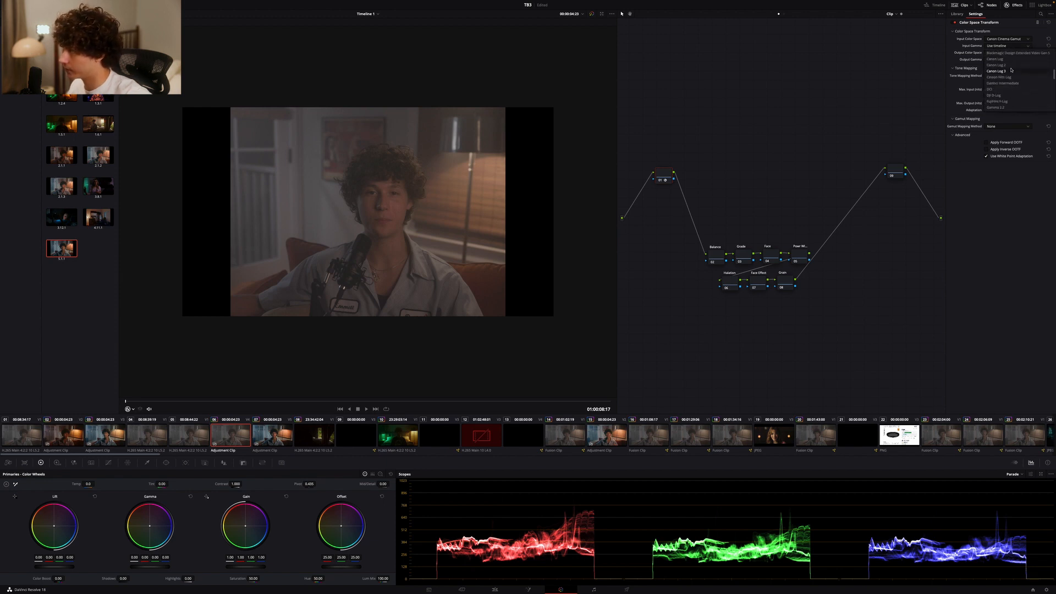
{"action": "left_click", "coordinate": [1010, 71]}
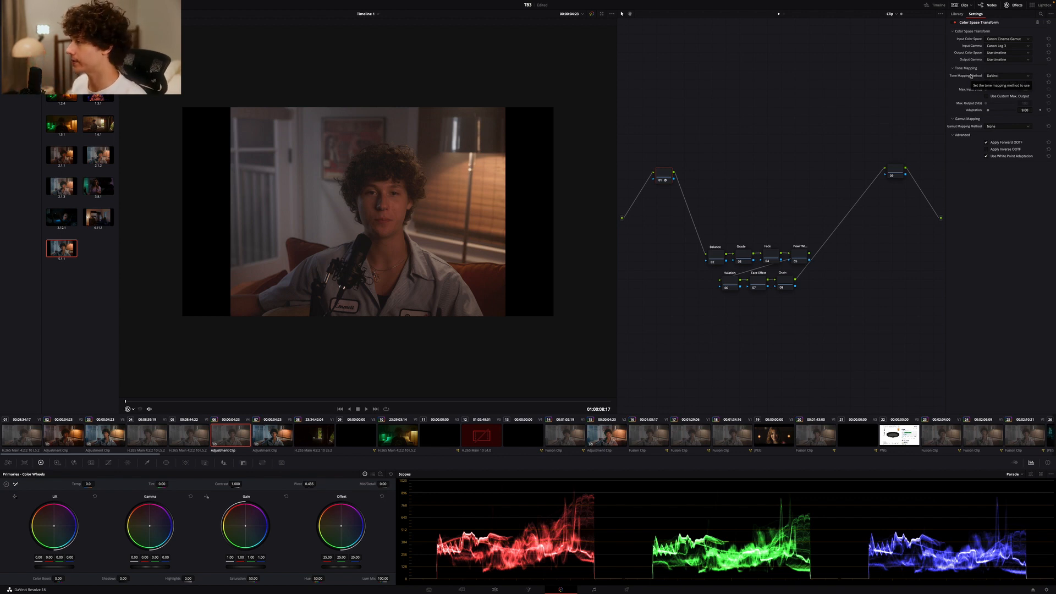
Set node 01's transform output color space to DaVinci Wide Gamut and output gamma to DaVinci Intermediate
{"action": "left_click", "coordinate": [987, 54]}
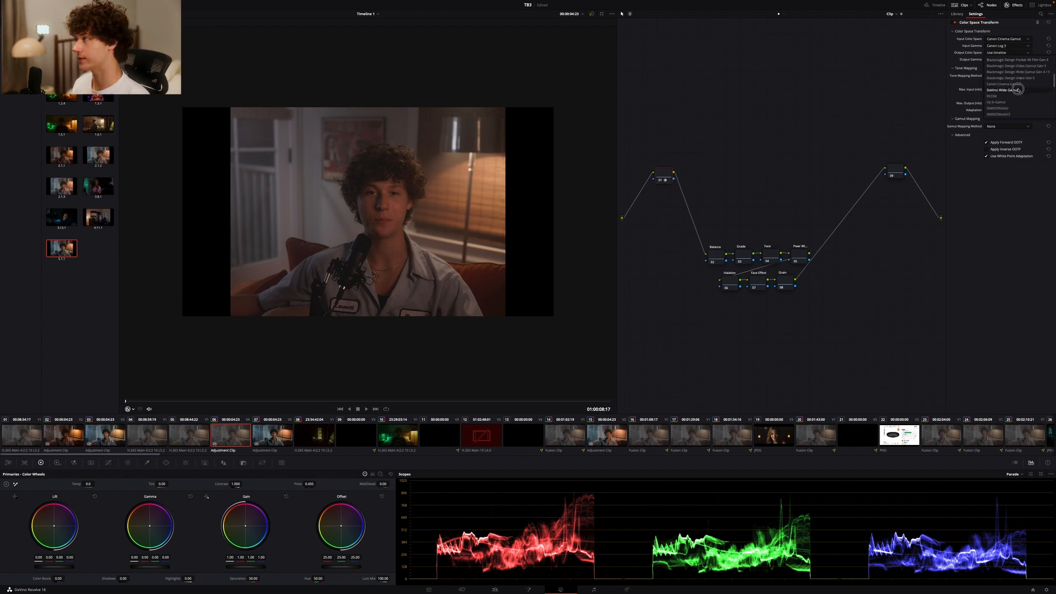
{"action": "left_click", "coordinate": [1019, 90]}
{"action": "left_click", "coordinate": [1007, 60]}
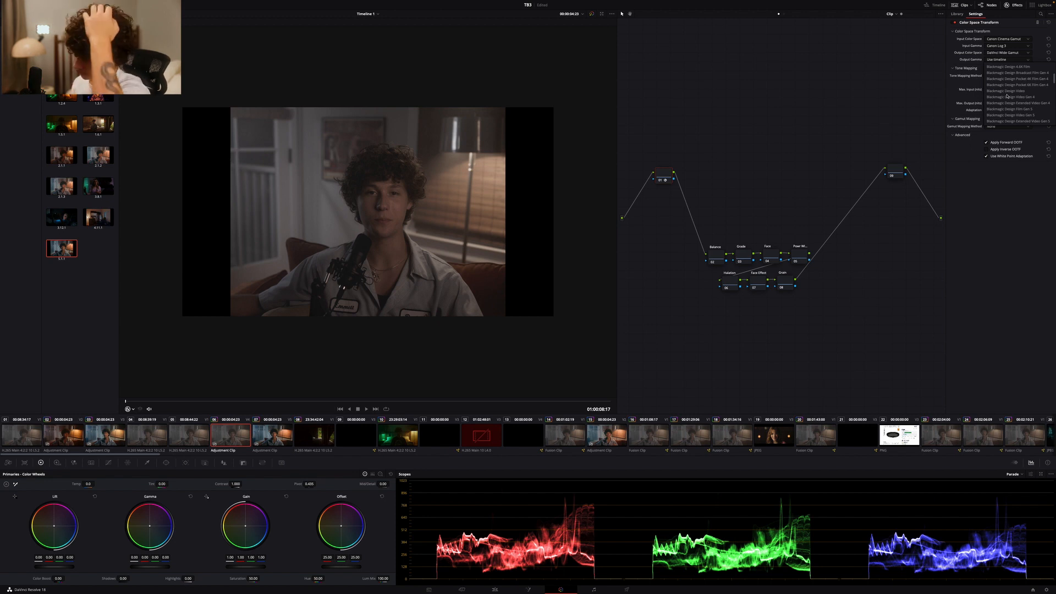
{"action": "scroll", "coordinate": [1007, 96], "scroll_direction": "down", "scroll_amount": 5}
{"action": "left_click", "coordinate": [1004, 97]}
Apply a Color Space Transform to the last node (09) with DaVinci Wide Gamut input color space and DaVinci Intermediate input gamma
{"action": "left_click", "coordinate": [957, 14]}
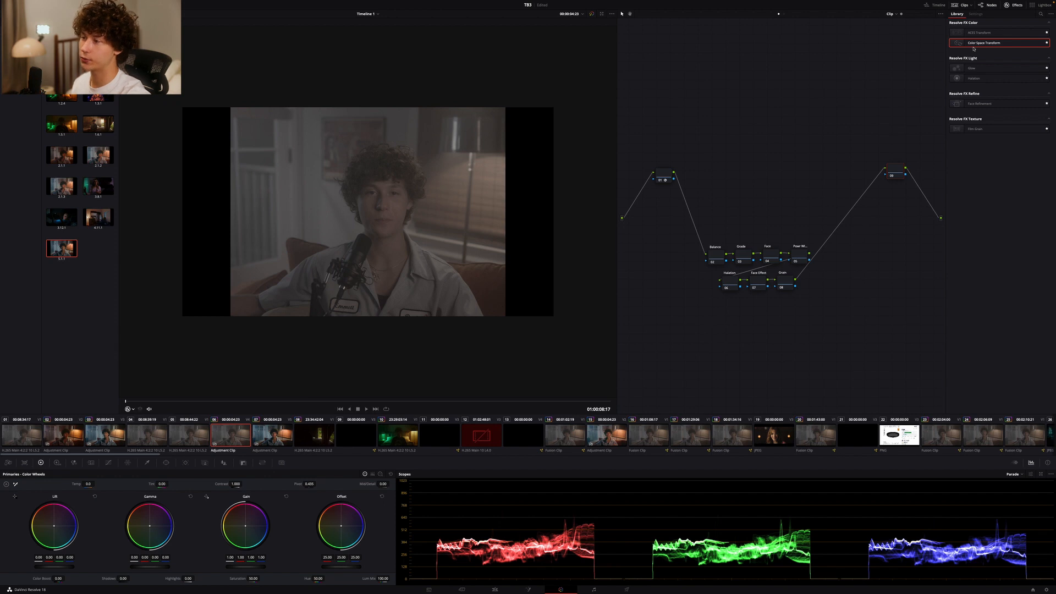
{"action": "left_click_drag", "start_coordinate": [974, 47], "coordinate": [895, 173]}
{"action": "left_click", "coordinate": [1006, 39]}
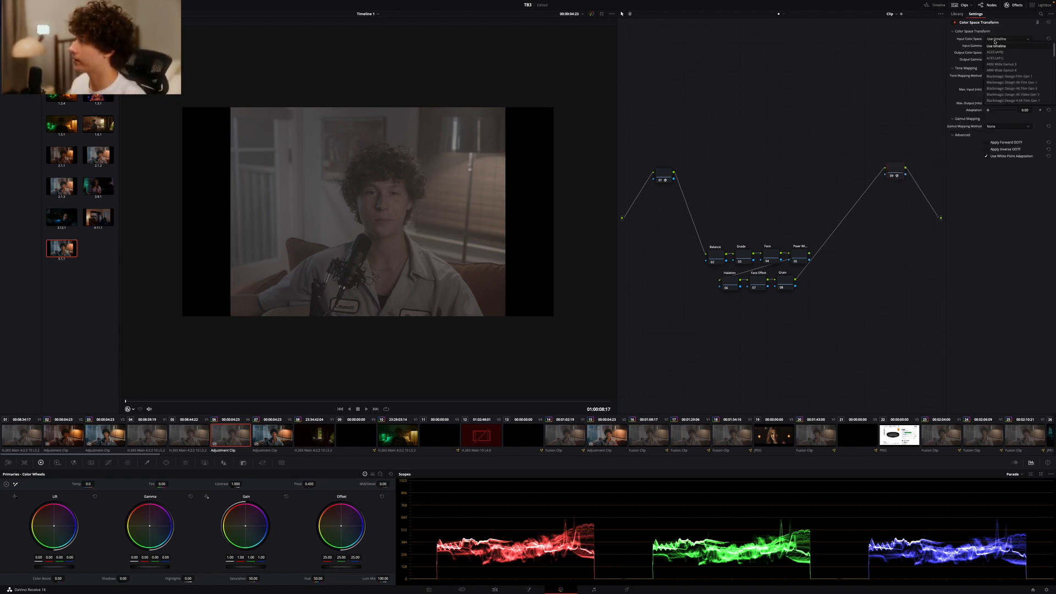
{"action": "left_click", "coordinate": [1001, 57]}
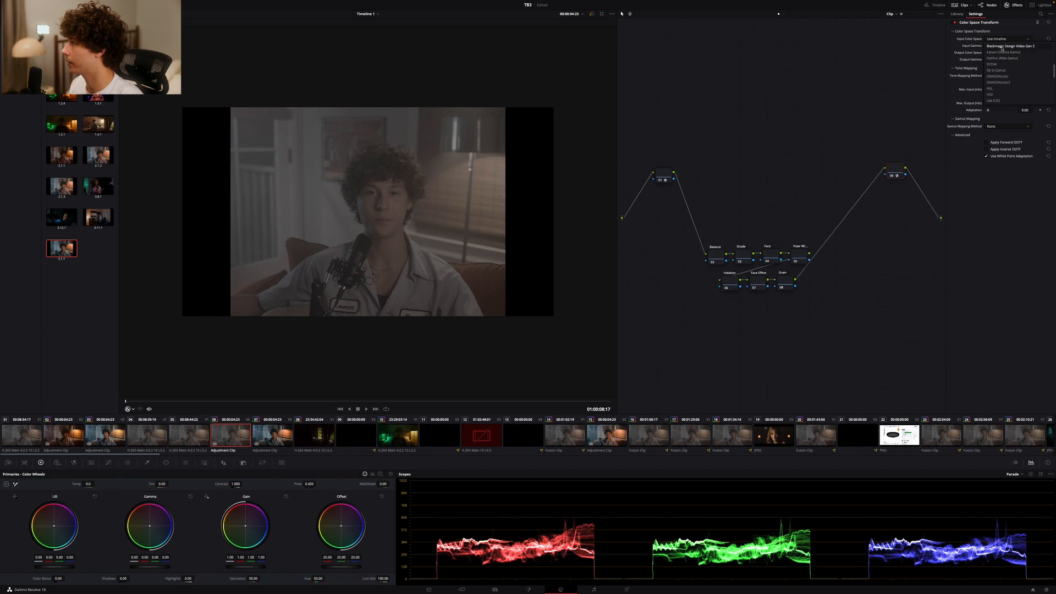
{"action": "left_click", "coordinate": [1002, 46]}
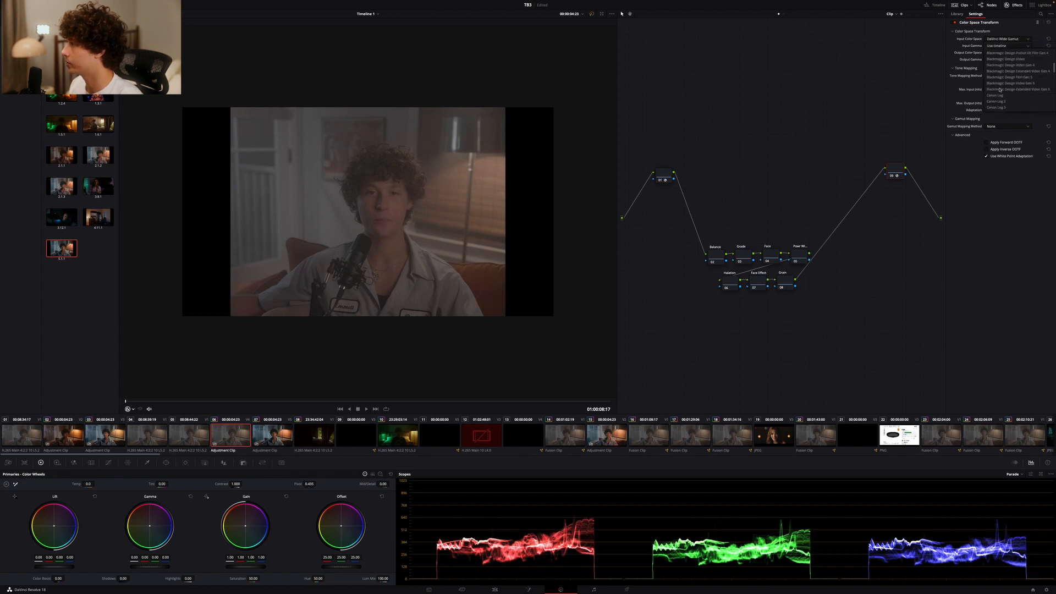
{"action": "left_click", "coordinate": [1002, 83]}
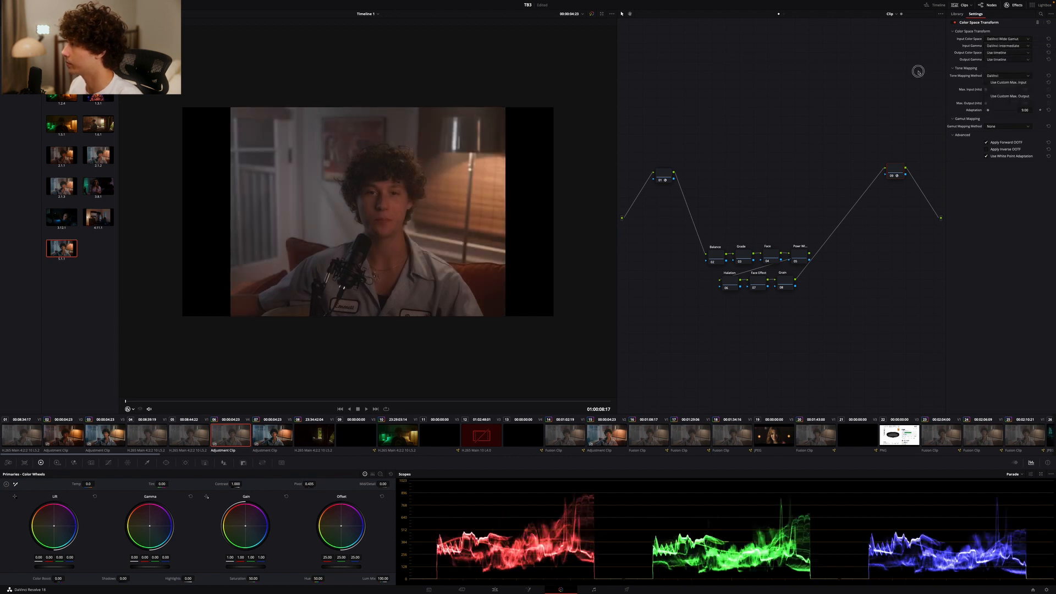
Set node 09's transform output color space to Rec.709 and output gamma to Gamma 2.4, and save the project
{"action": "left_click", "coordinate": [993, 53]}
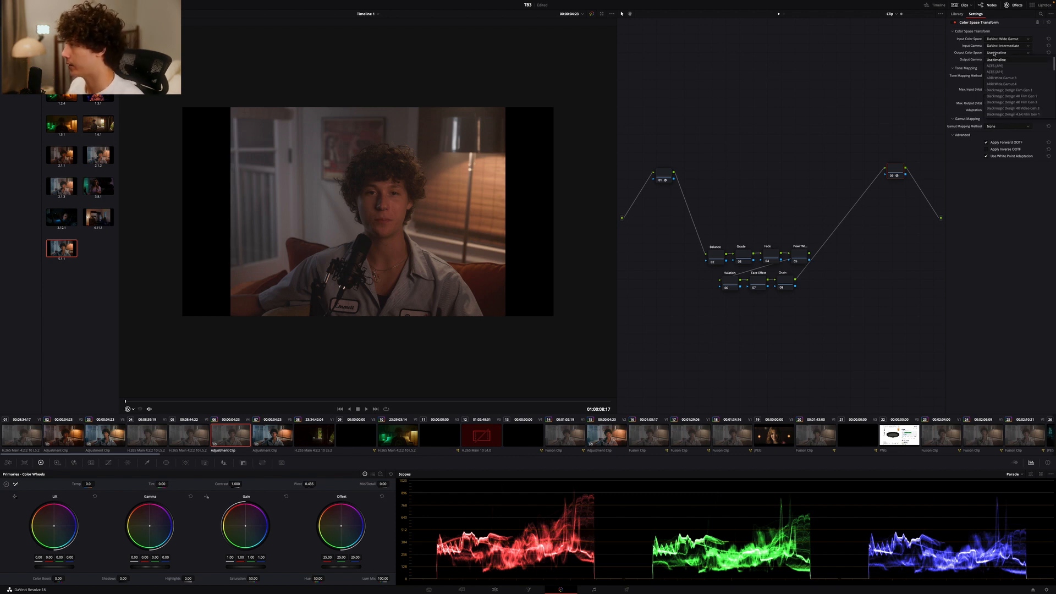
{"action": "scroll", "coordinate": [1001, 81], "scroll_direction": "down", "scroll_amount": 5}
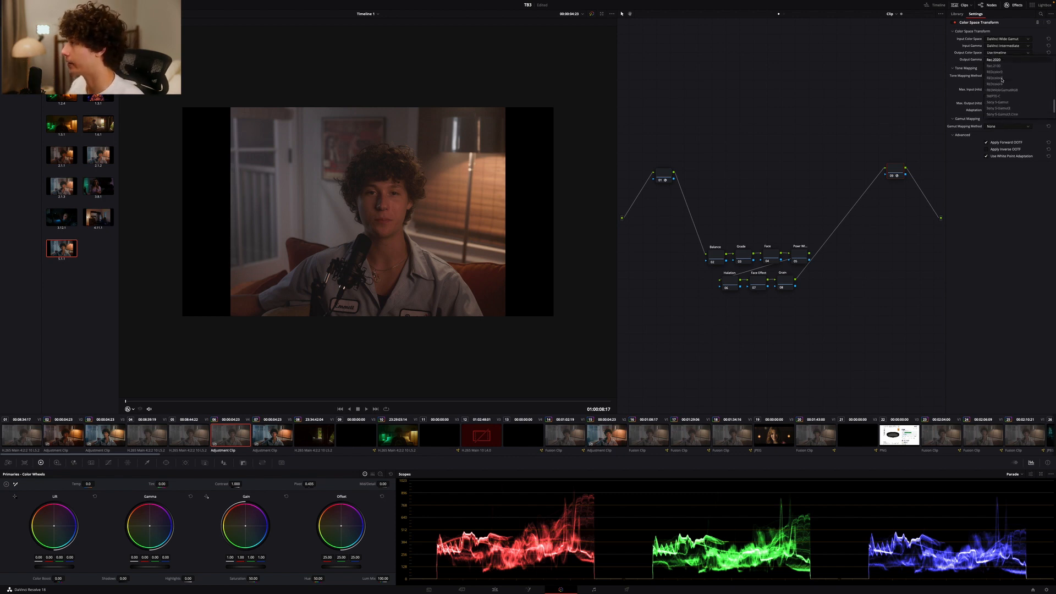
{"action": "left_click", "coordinate": [1004, 72]}
{"action": "left_click", "coordinate": [1006, 59]}
{"action": "scroll", "coordinate": [1005, 114], "scroll_direction": "down", "scroll_amount": 3}
{"action": "left_click", "coordinate": [1007, 110]}
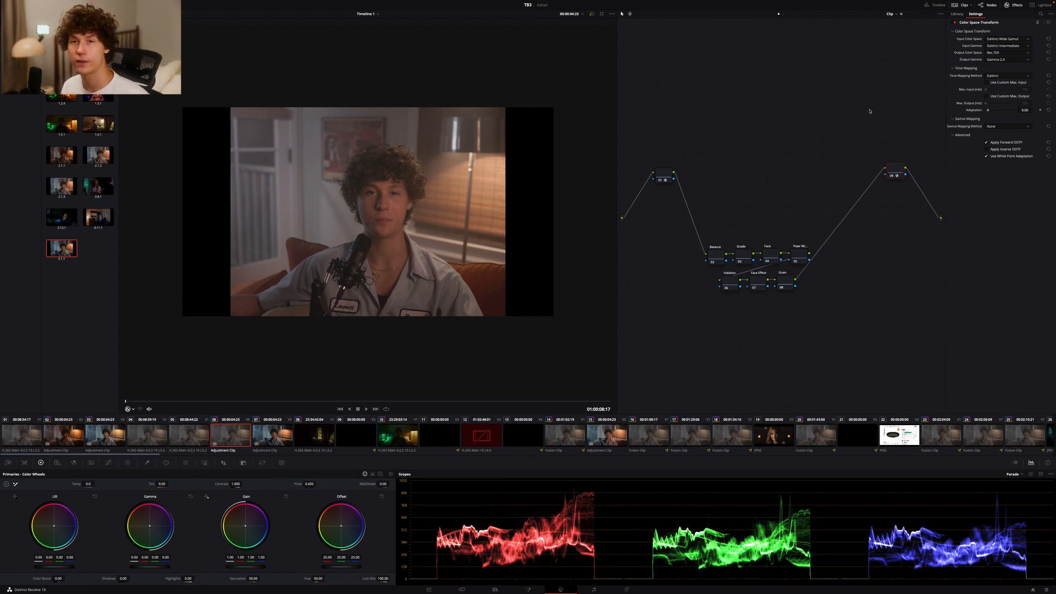
{"action": "key", "text": "ctrl+s"}
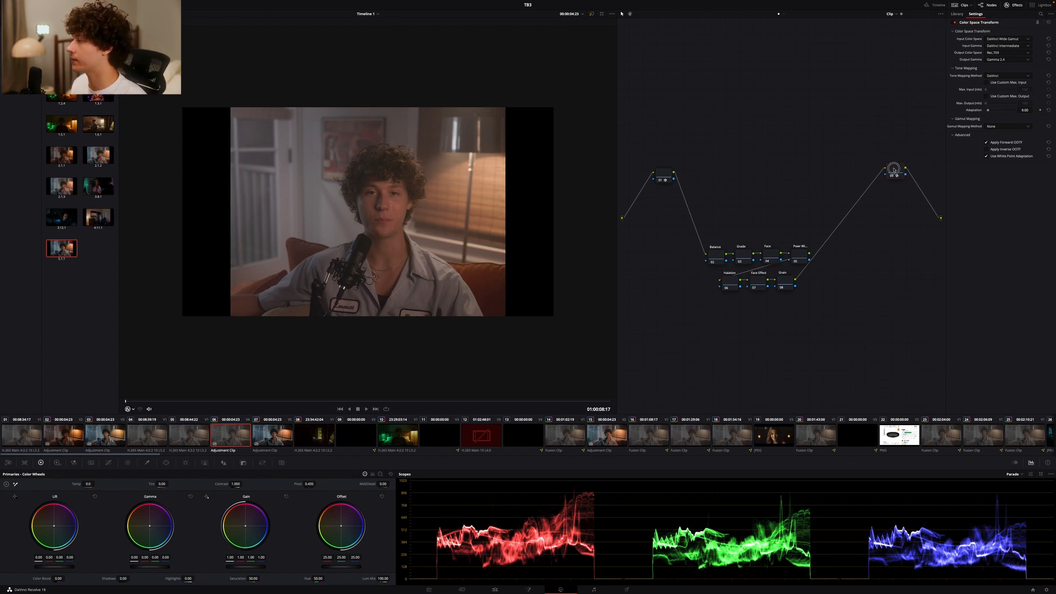
Rearrange the node graph so the middle nodes sit in line between the first and last transform nodes
{"action": "left_click_drag", "start_coordinate": [894, 169], "coordinate": [898, 218]}
{"action": "left_click_drag", "start_coordinate": [665, 175], "coordinate": [652, 235]}
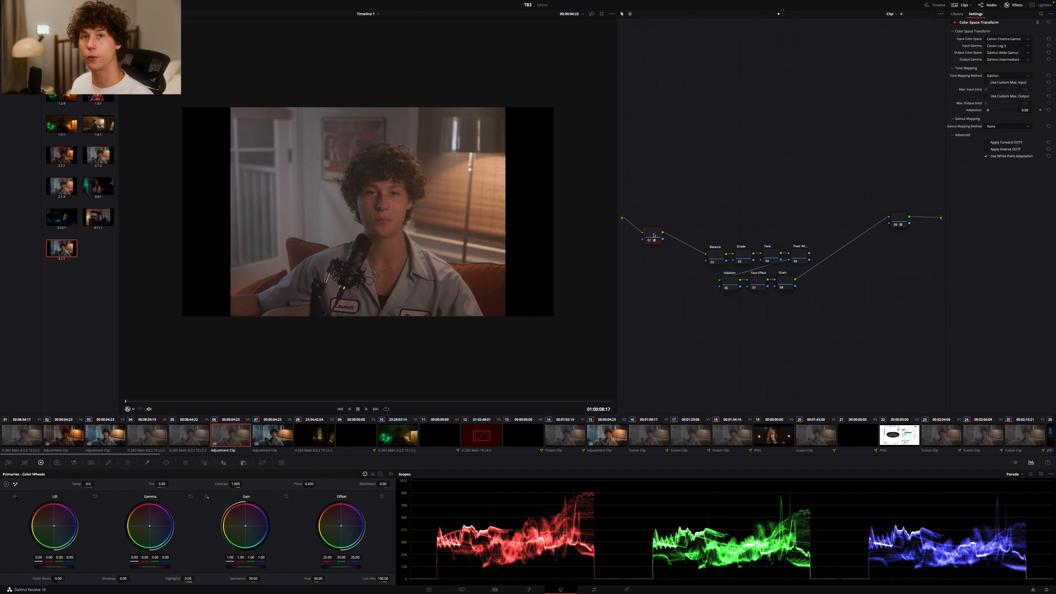
{"action": "left_click_drag", "start_coordinate": [697, 228], "coordinate": [802, 301]}
{"action": "left_click_drag", "start_coordinate": [799, 257], "coordinate": [817, 231]}
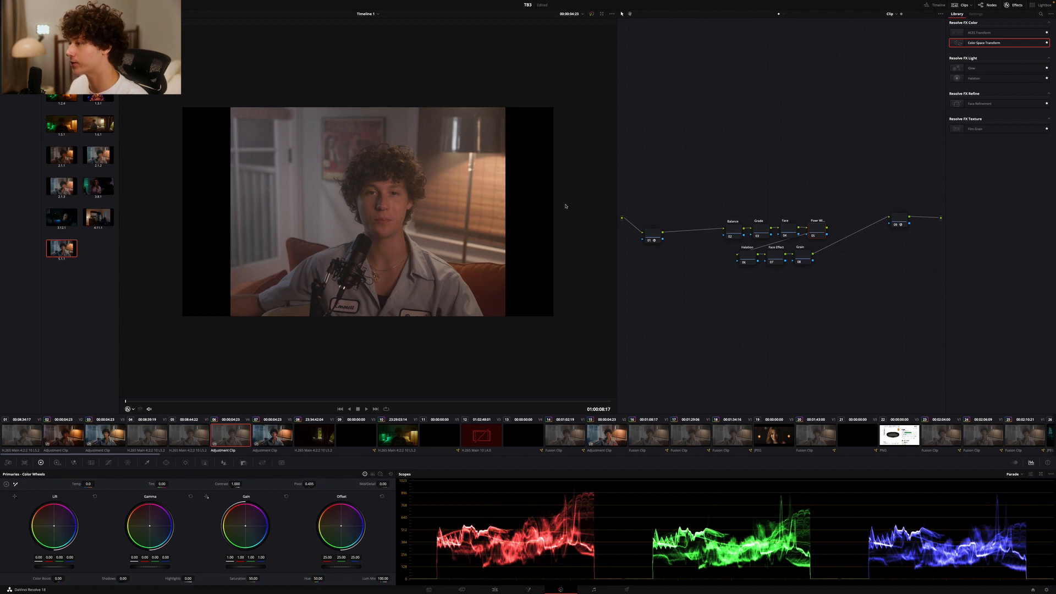
{"action": "left_click_drag", "start_coordinate": [645, 233], "coordinate": [646, 219]}
On the Balance node, raise the gain to about 1.09, lower the lift to about -0.05 and raise the gamma to about 0.02
{"action": "left_click", "coordinate": [898, 218]}
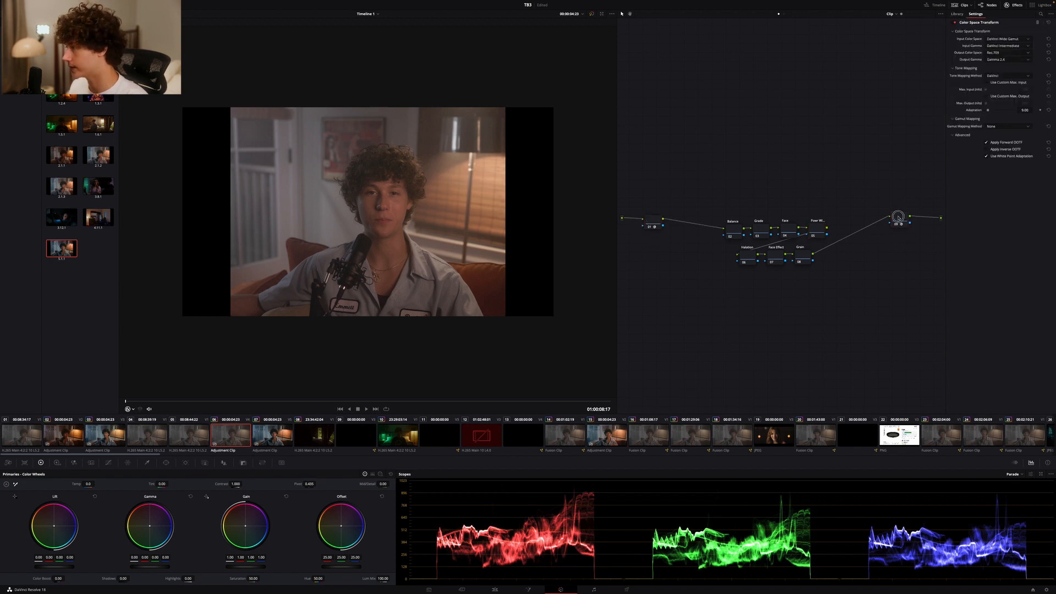
{"action": "left_click", "coordinate": [736, 234]}
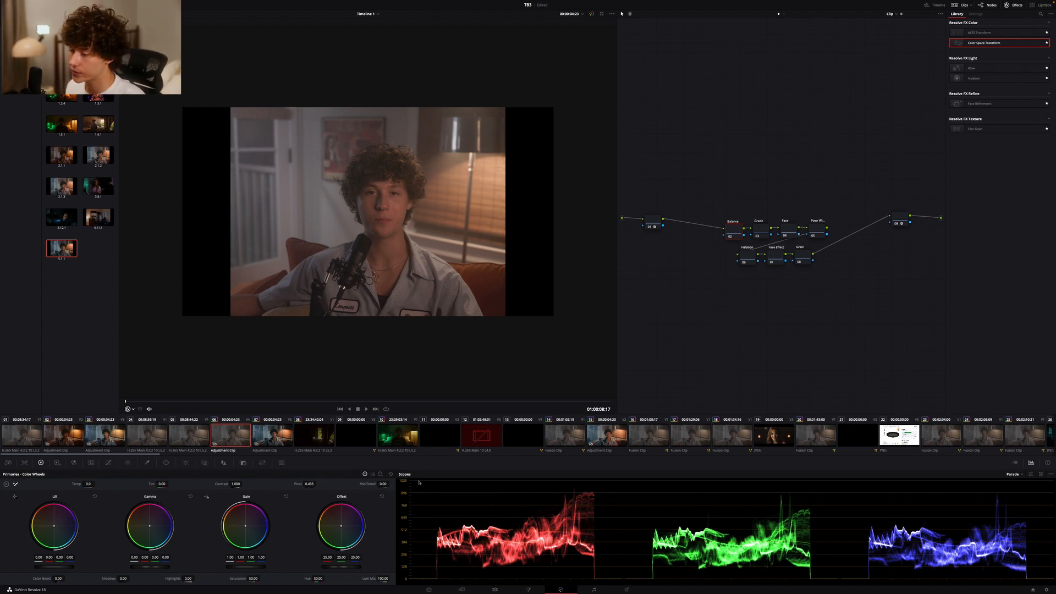
{"action": "left_click_drag", "start_coordinate": [243, 568], "coordinate": [227, 568]}
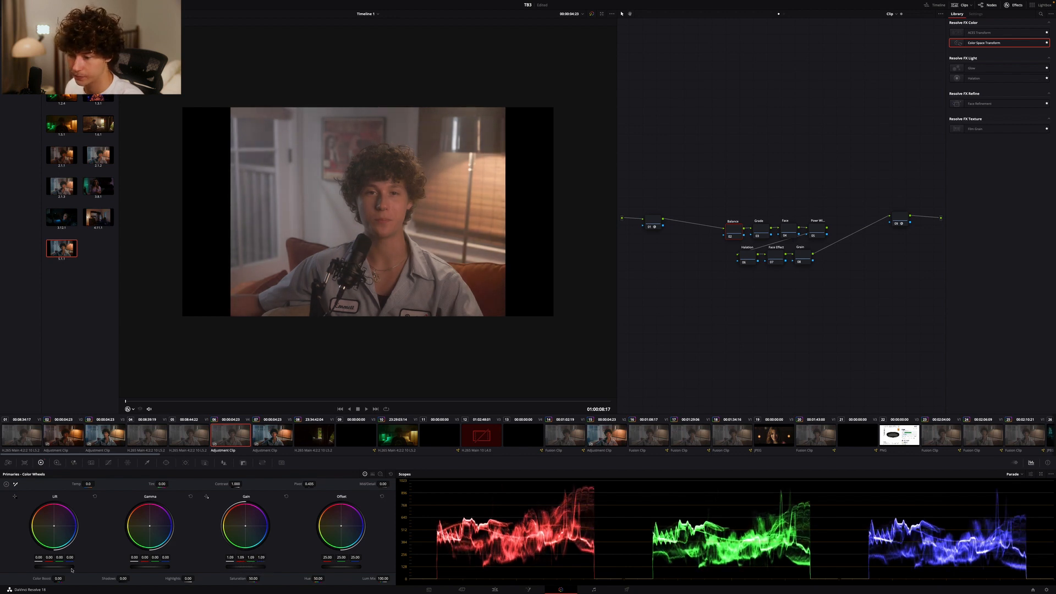
{"action": "left_click_drag", "start_coordinate": [58, 567], "coordinate": [52, 568]}
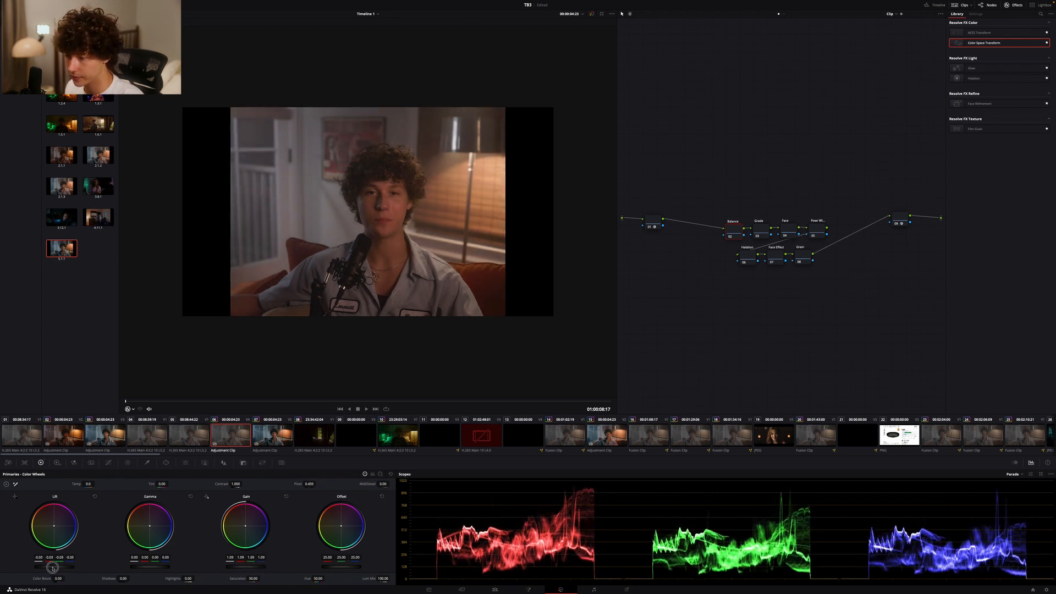
{"action": "left_click_drag", "start_coordinate": [141, 567], "coordinate": [160, 566]}
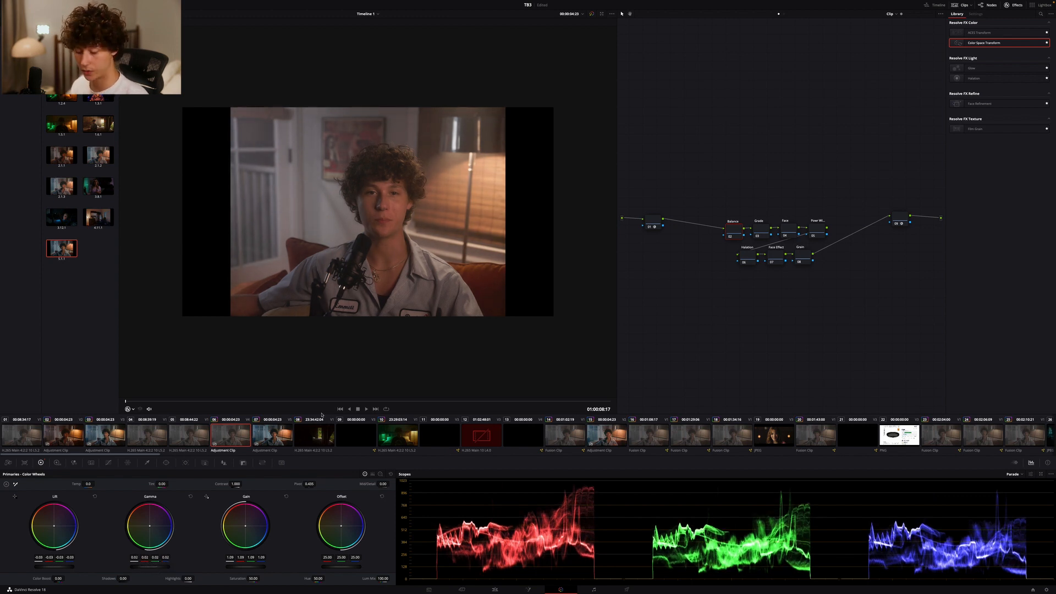
Toggle the Balance node off and on to compare the image before and after the exposure adjustments
{"action": "key", "text": "super+d"}
{"action": "key", "text": "super+d"}
{"action": "key", "text": "super+d"}
{"action": "key", "text": "super+d"}
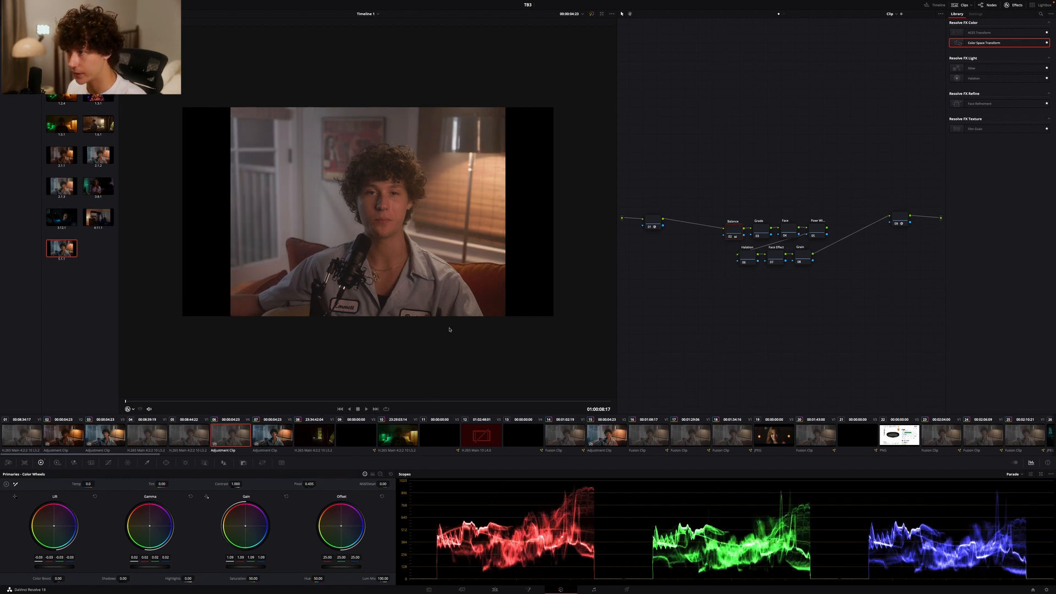
Show the custom curve for the Balance node, fine-tune its black point and slightly lower its white point
{"action": "left_click", "coordinate": [110, 463]}
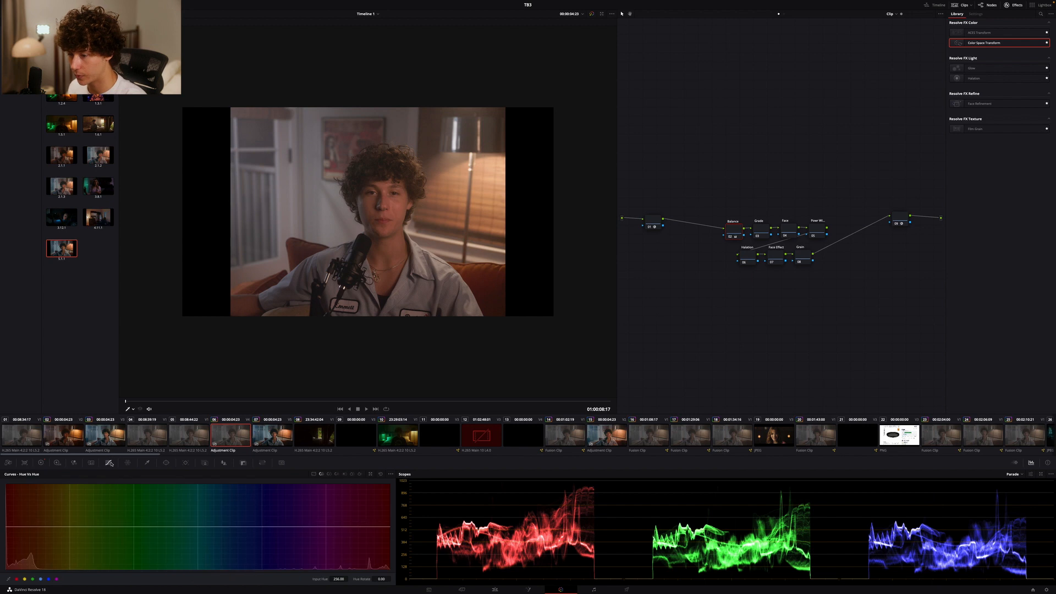
{"action": "left_click", "coordinate": [314, 474]}
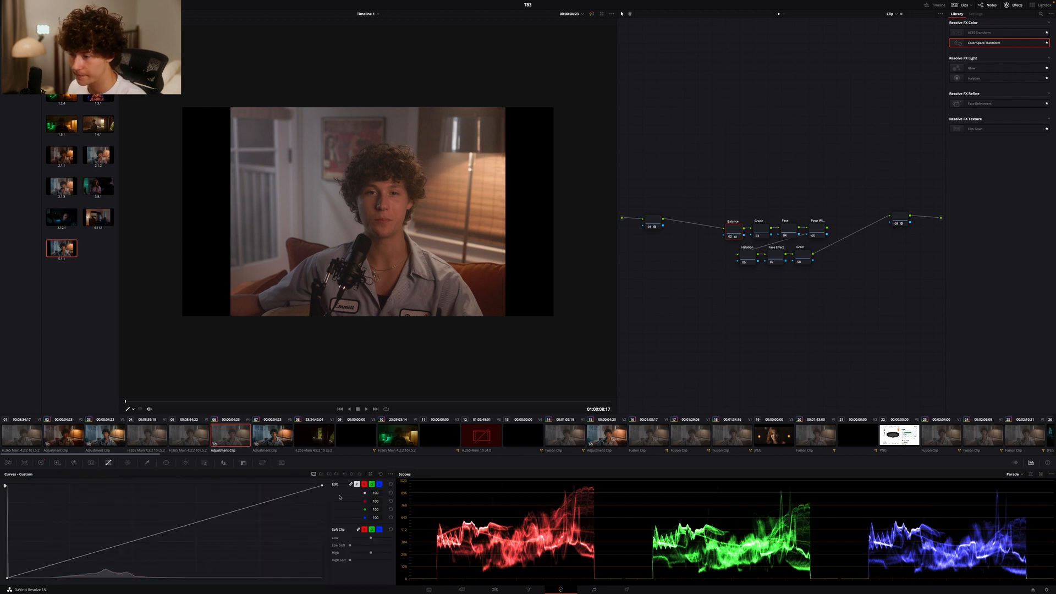
{"action": "left_click_drag", "start_coordinate": [19, 580], "coordinate": [20, 577]}
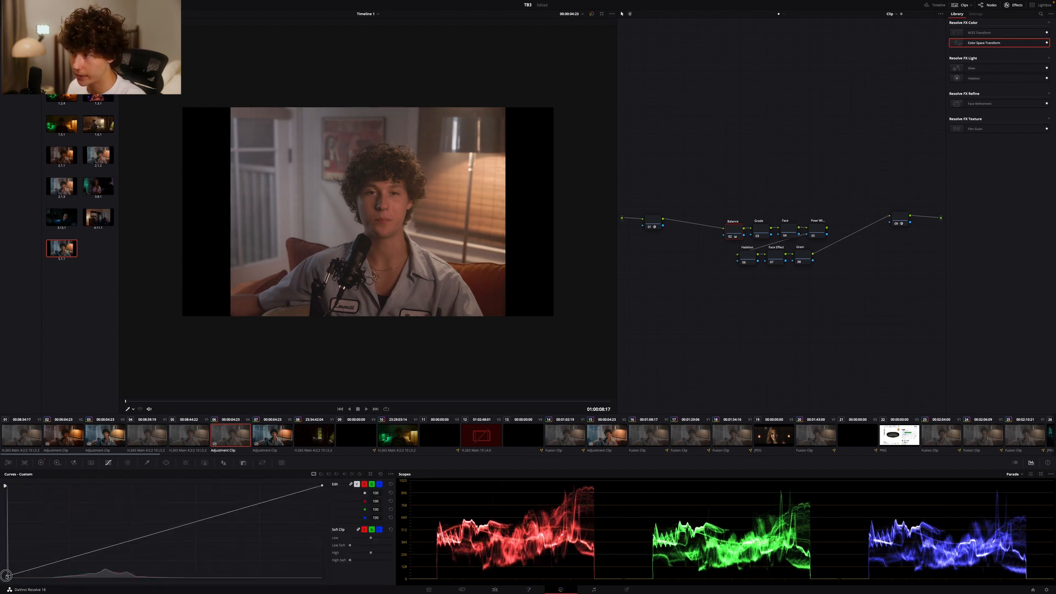
{"action": "left_click_drag", "start_coordinate": [7, 577], "coordinate": [6, 579]}
{"action": "left_click_drag", "start_coordinate": [323, 487], "coordinate": [323, 490]}
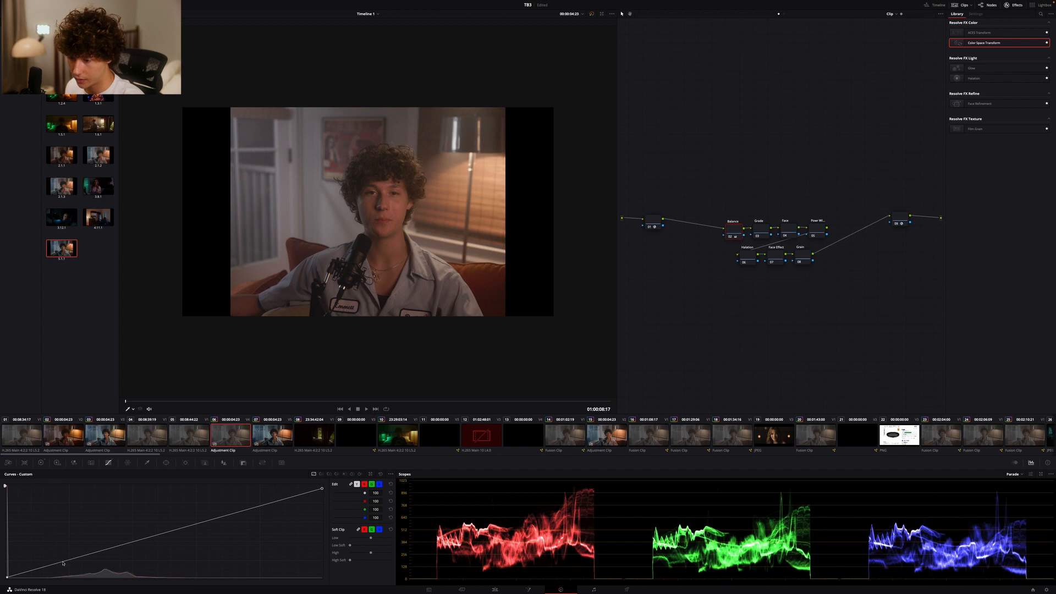
Shape a gentle S-curve on the Balance node with a lowered shadow point and slightly raised midtone and highlight points
{"action": "left_click_drag", "start_coordinate": [63, 564], "coordinate": [63, 566]}
{"action": "left_click_drag", "start_coordinate": [142, 541], "coordinate": [141, 537]}
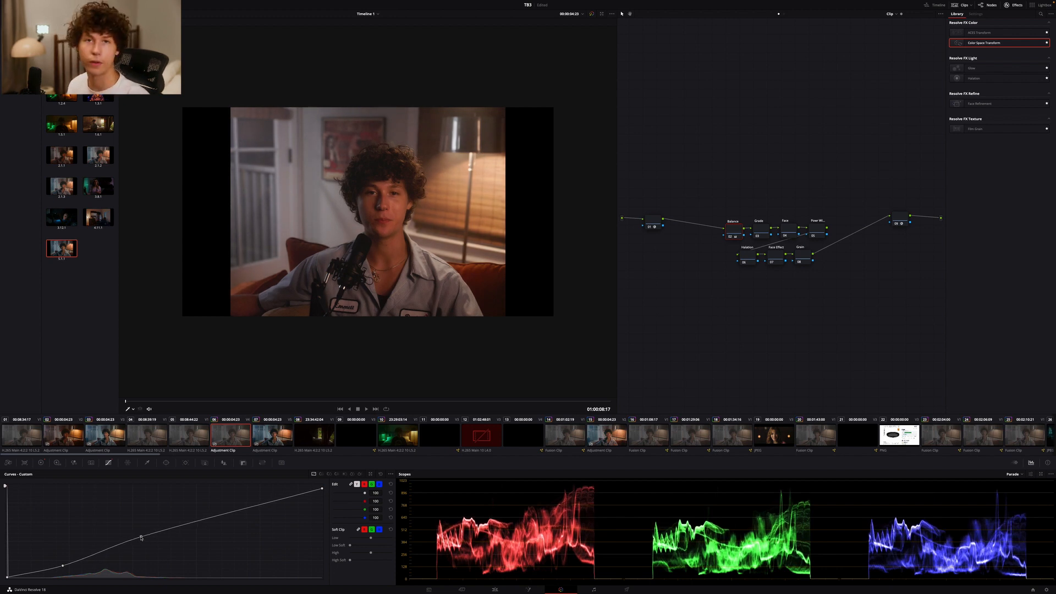
{"action": "left_click_drag", "start_coordinate": [281, 500], "coordinate": [279, 495]}
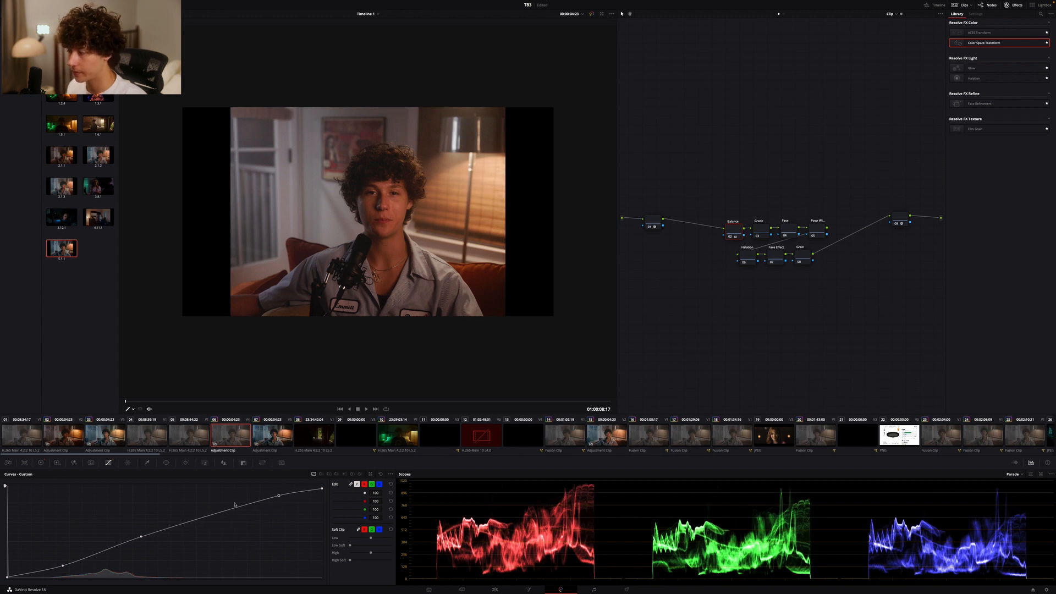
{"action": "left_click_drag", "start_coordinate": [141, 537], "coordinate": [141, 537]}
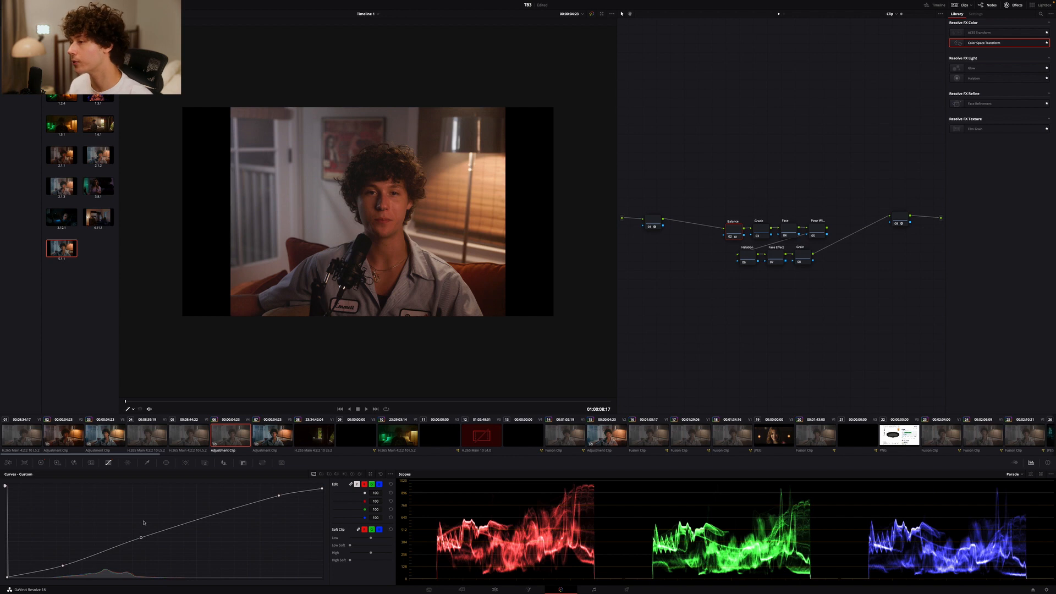
Toggle the Balance node off and on repeatedly to compare the image with and without the contrast curve
{"action": "key", "text": "super+d"}
{"action": "key", "text": "super+d"}
{"action": "key", "text": "super+d"}
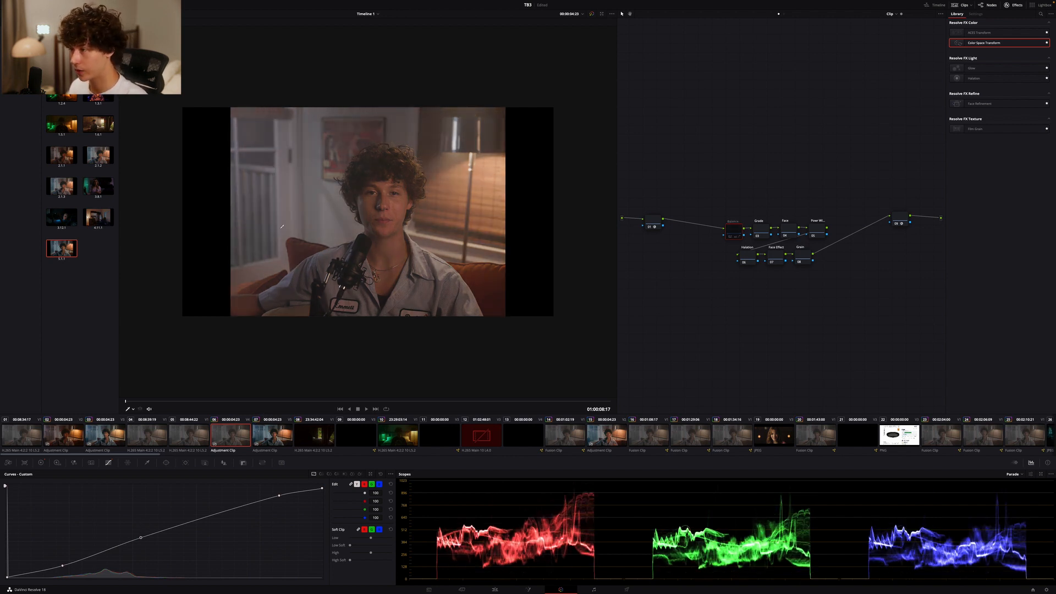
{"action": "key", "text": "super+d"}
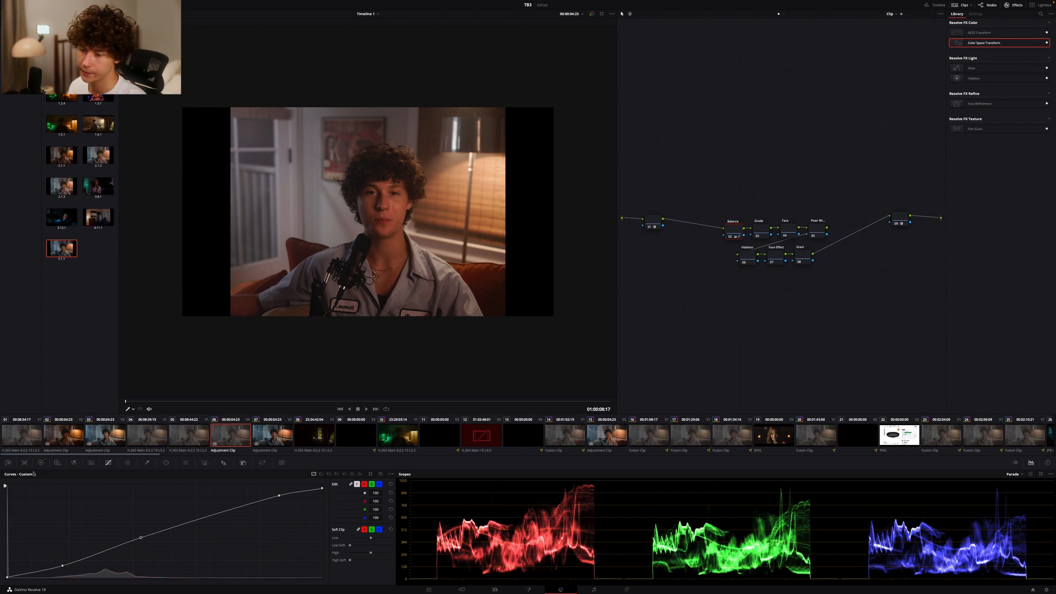
Switch the scope to the vectorscope and cool the Balance node's offset, lowering red to about 22.6 and green to about 24.7
{"action": "left_click", "coordinate": [40, 462]}
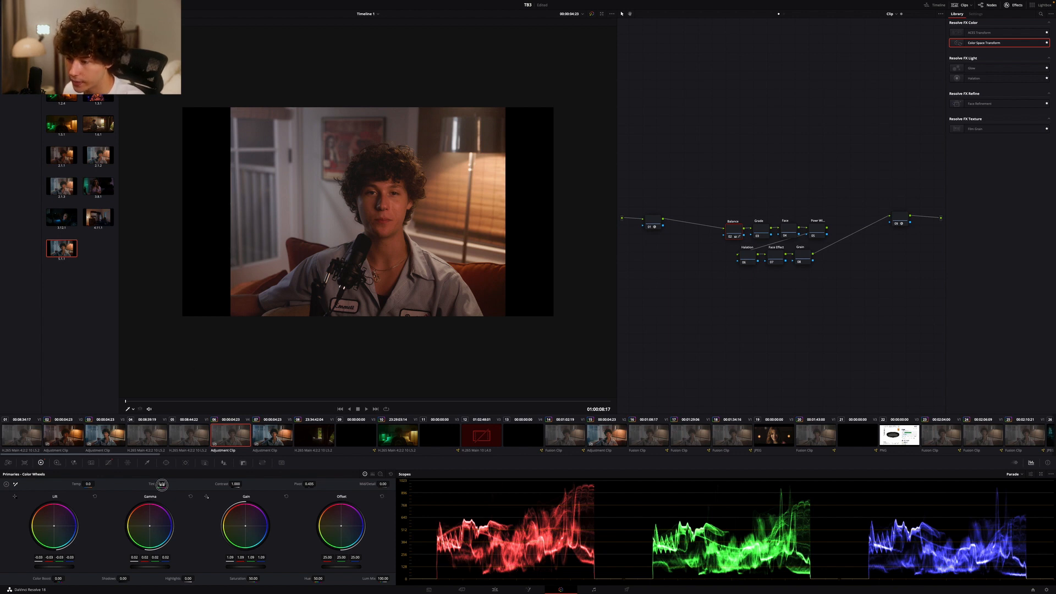
{"action": "left_click", "coordinate": [1013, 474]}
{"action": "left_click", "coordinate": [1020, 494]}
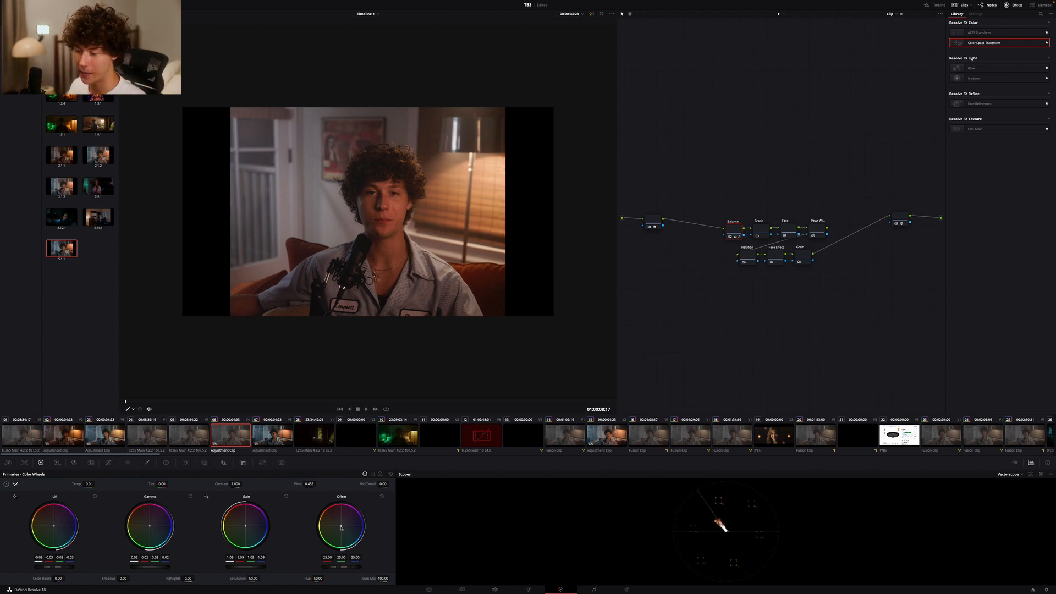
{"action": "left_click_drag", "start_coordinate": [341, 527], "coordinate": [347, 535]}
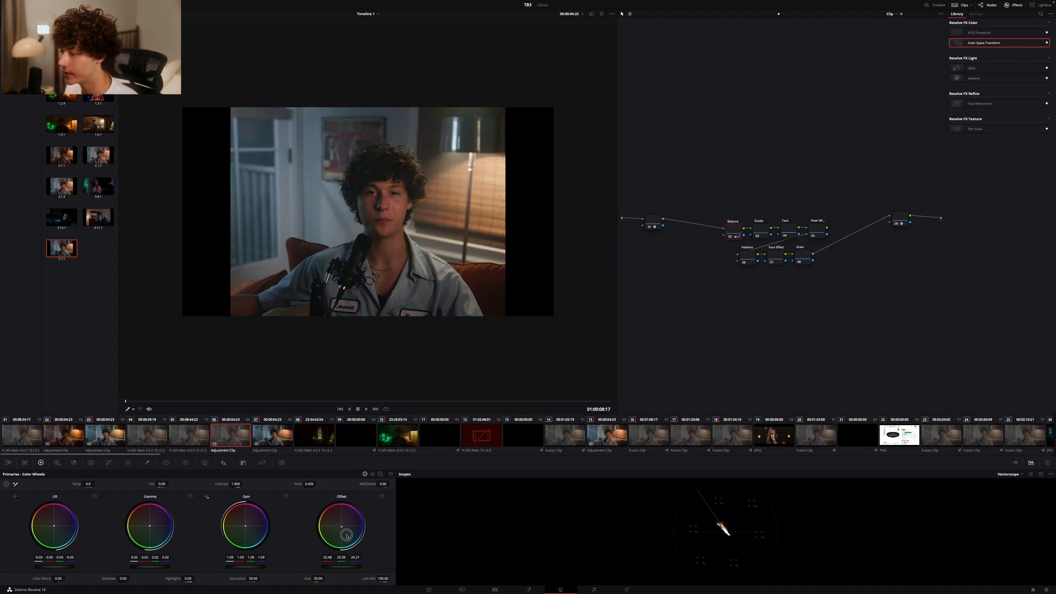
{"action": "left_click_drag", "start_coordinate": [347, 535], "coordinate": [347, 532]}
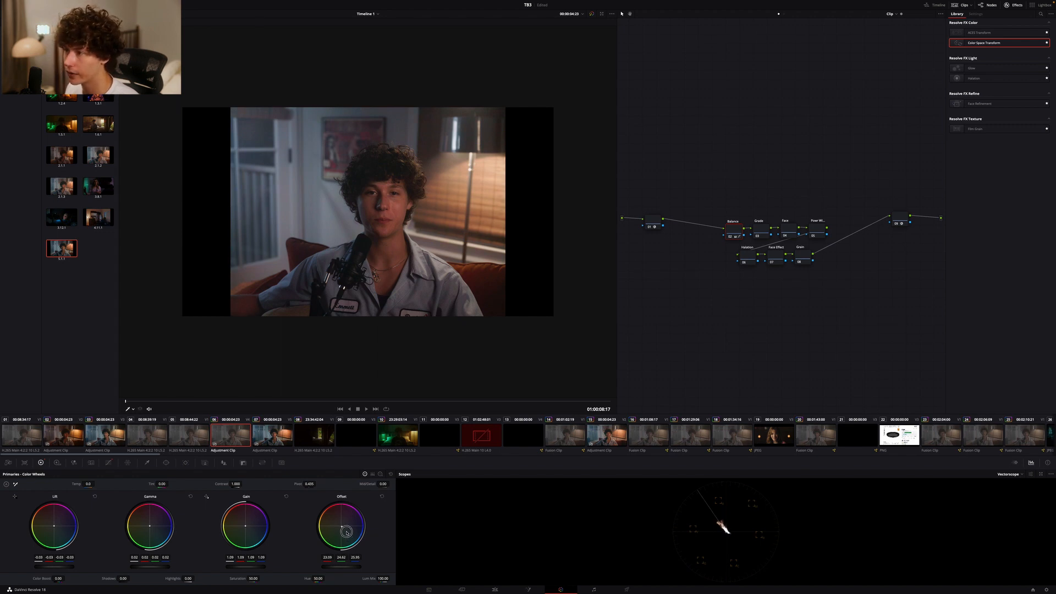
{"action": "left_click_drag", "start_coordinate": [342, 528], "coordinate": [341, 529]}
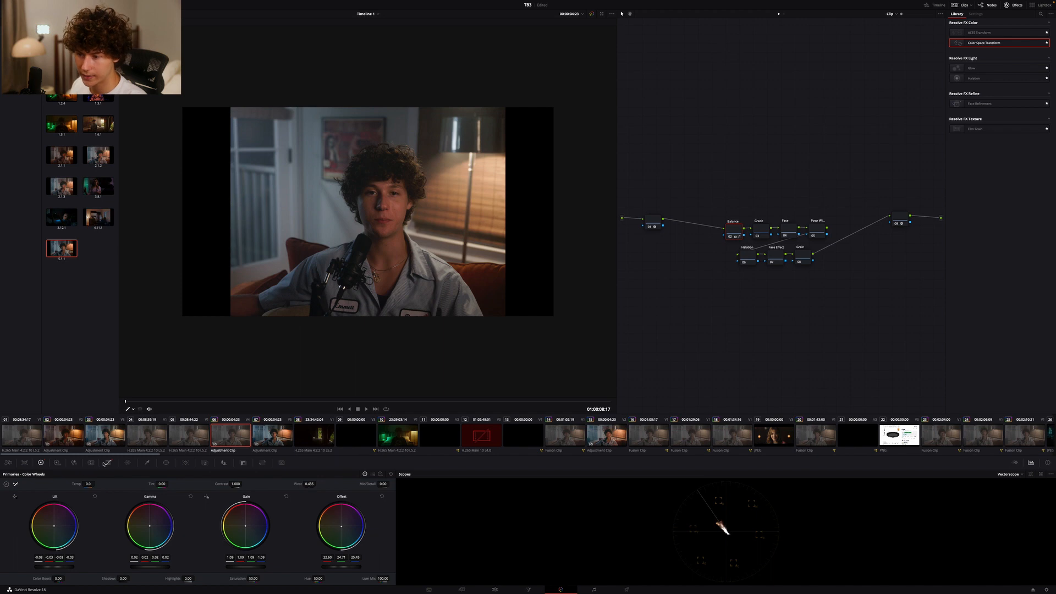
{"action": "left_click", "coordinate": [109, 463]}
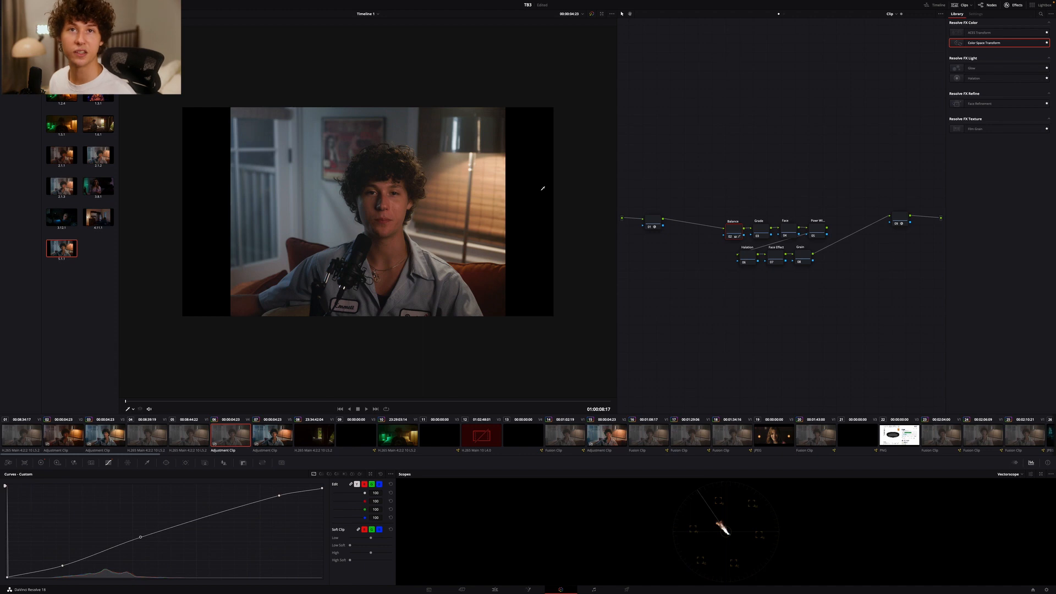
{"action": "left_click_drag", "start_coordinate": [733, 231], "coordinate": [731, 230]}
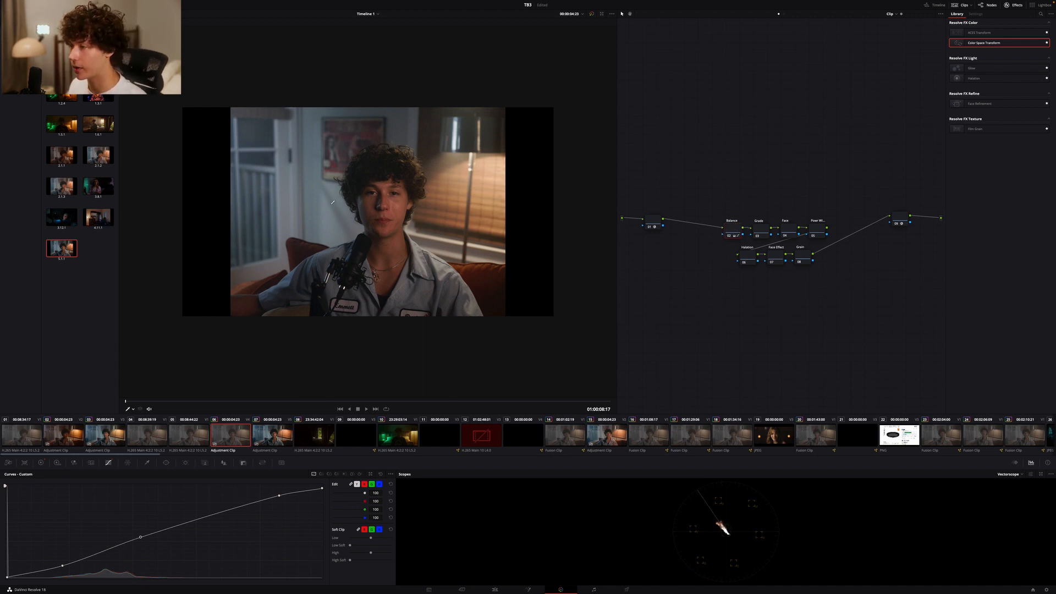
On the Grade node, raise the green lift to 0.01 and compare the image with the node off and on
{"action": "left_click", "coordinate": [764, 232]}
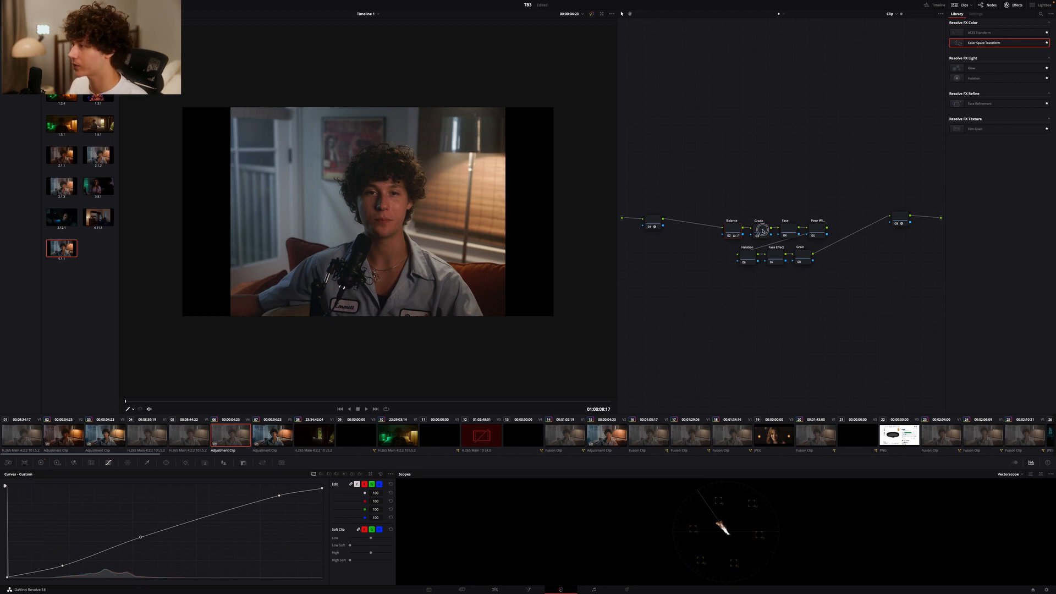
{"action": "left_click", "coordinate": [40, 462]}
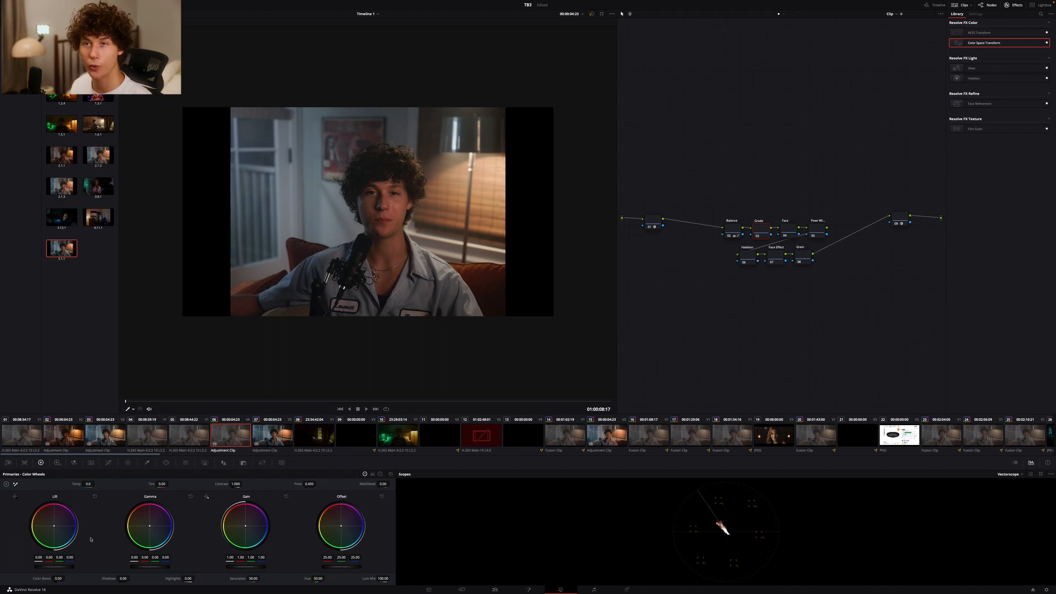
{"action": "left_click_drag", "start_coordinate": [61, 560], "coordinate": [59, 558]}
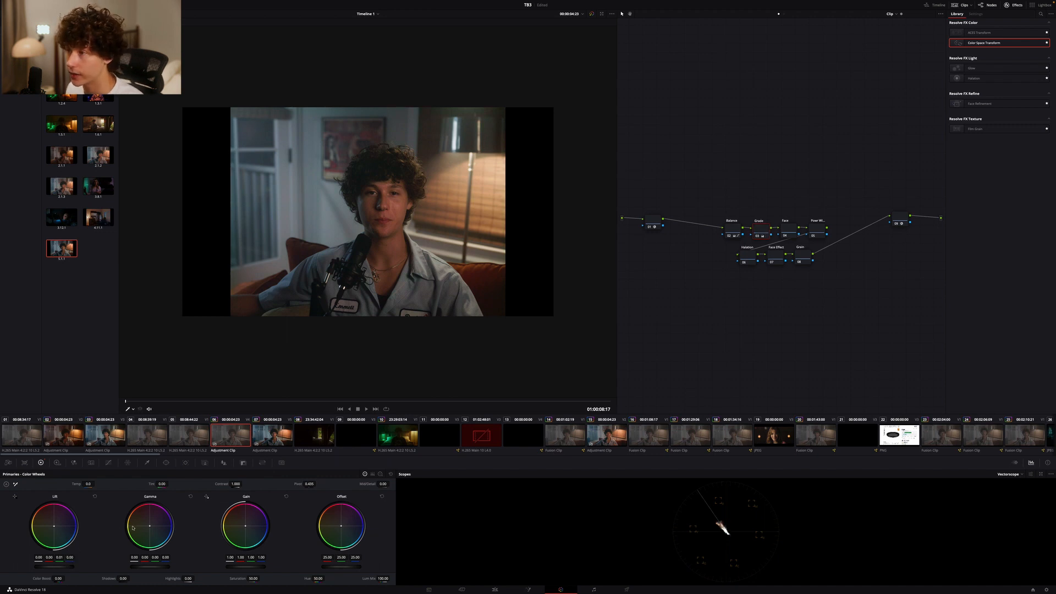
{"action": "key", "text": "ctrl+d"}
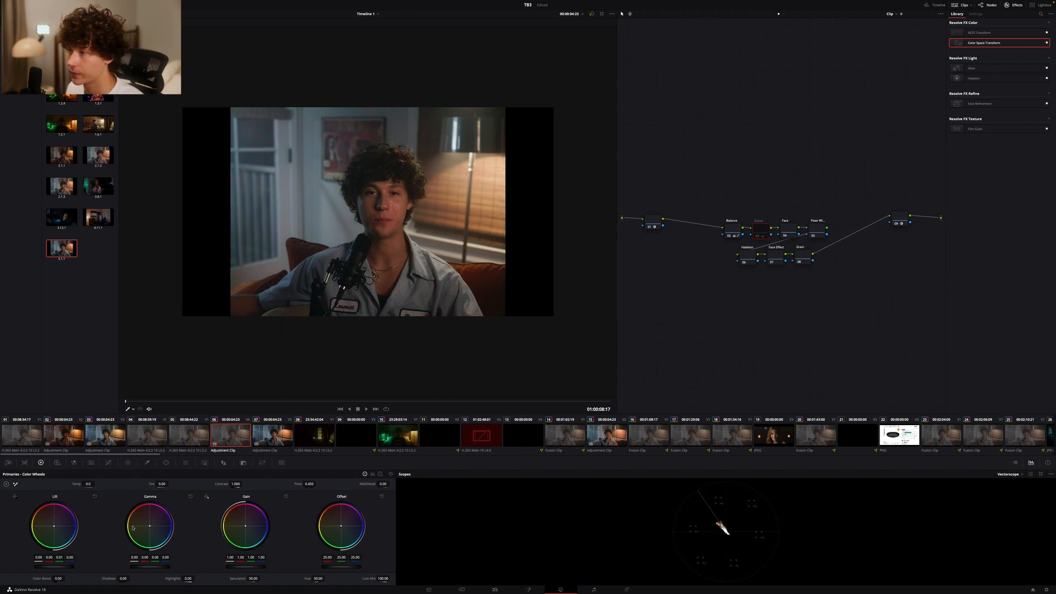
{"action": "key", "text": "ctrl+d"}
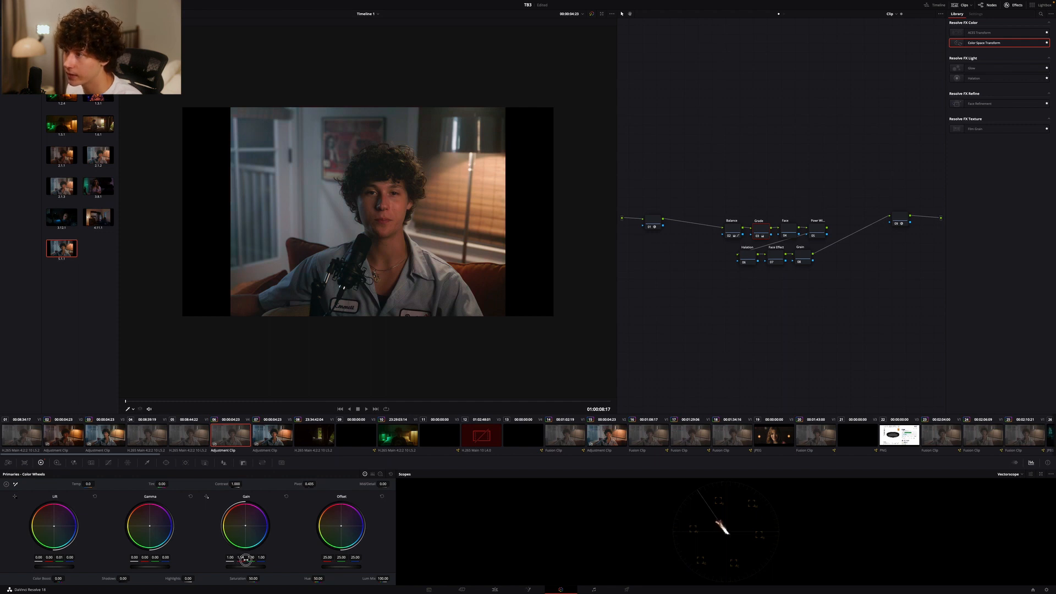
Fine-tune the Grade node's gain to about 1.01 red and 0.99 blue, and lower its green offset to about 24.28
{"action": "left_click_drag", "start_coordinate": [260, 558], "coordinate": [257, 558]}
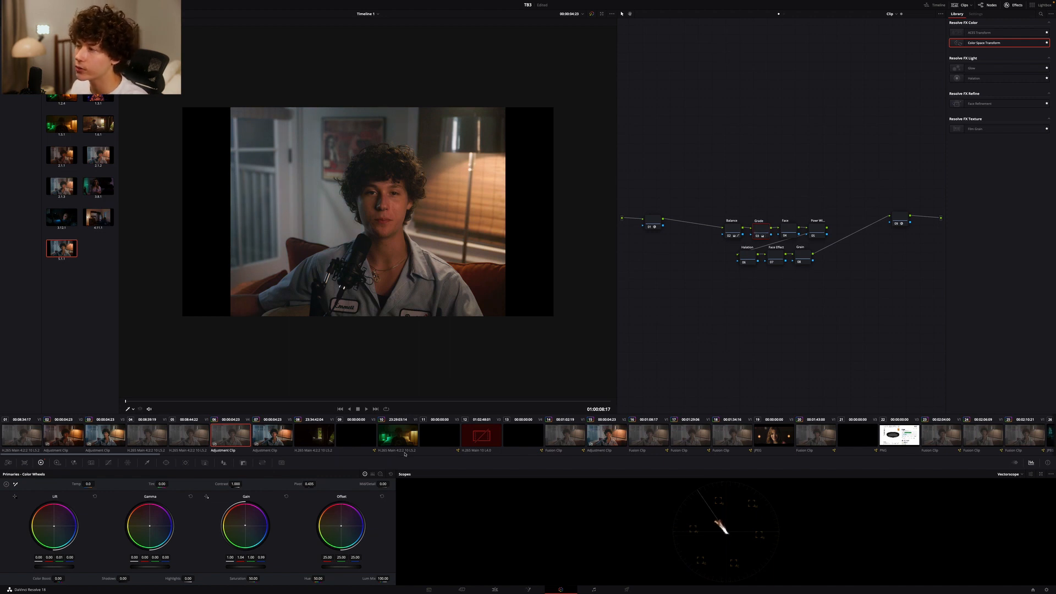
{"action": "left_click_drag", "start_coordinate": [341, 558], "coordinate": [337, 559]}
{"action": "key", "text": "super+d"}
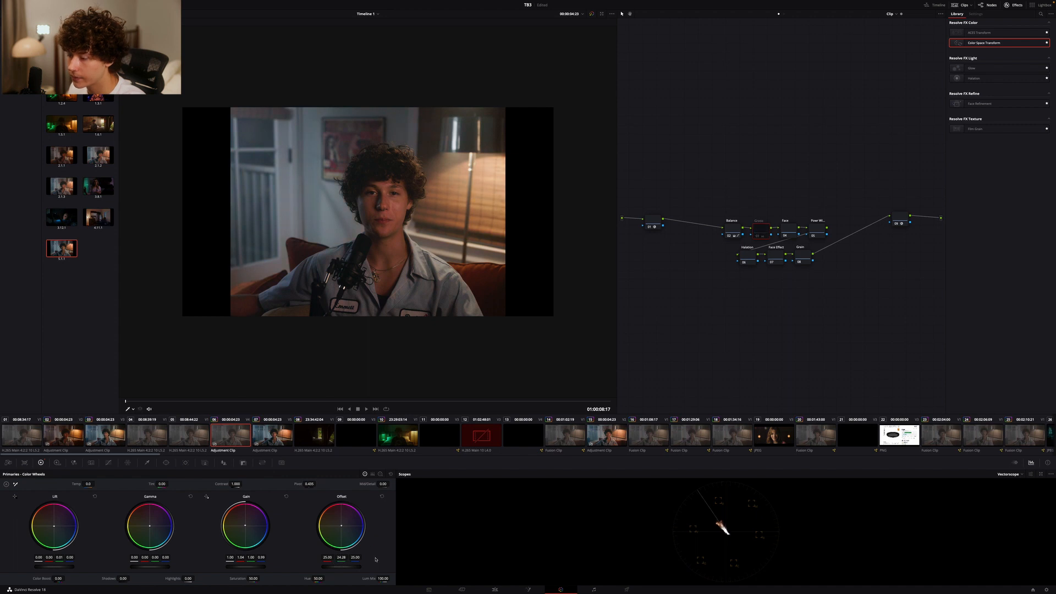
{"action": "left_click_drag", "start_coordinate": [240, 560], "coordinate": [241, 559]}
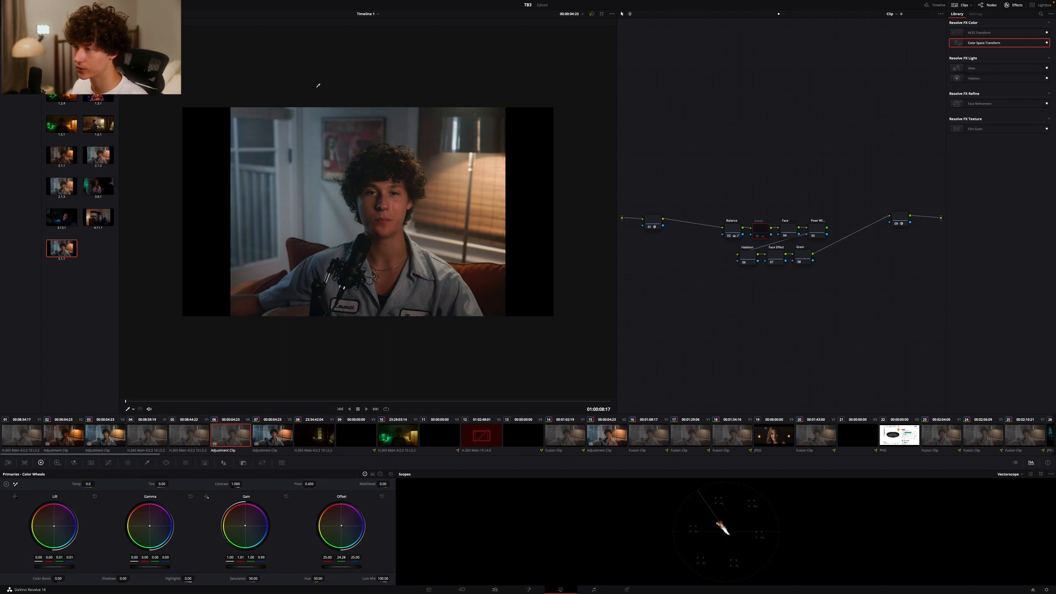
{"action": "key", "text": "super+d"}
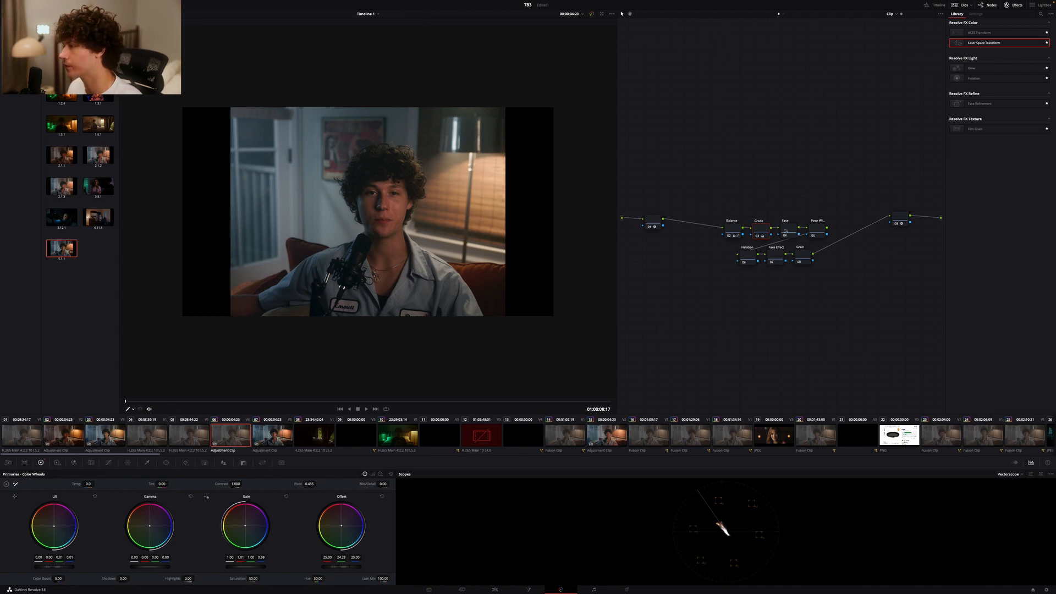
Space out the first nodes and add a widely feathered circular power window around the man's face on the Face node
{"action": "mouse_move", "coordinate": [762, 229]}
{"action": "left_mouse_down"}
{"action": "mouse_move", "coordinate": [773, 236]}
{"action": "mouse_move", "coordinate": [750, 228]}
{"action": "mouse_move", "coordinate": [783, 230]}
{"action": "left_mouse_up"}
{"action": "left_click", "coordinate": [763, 229]}
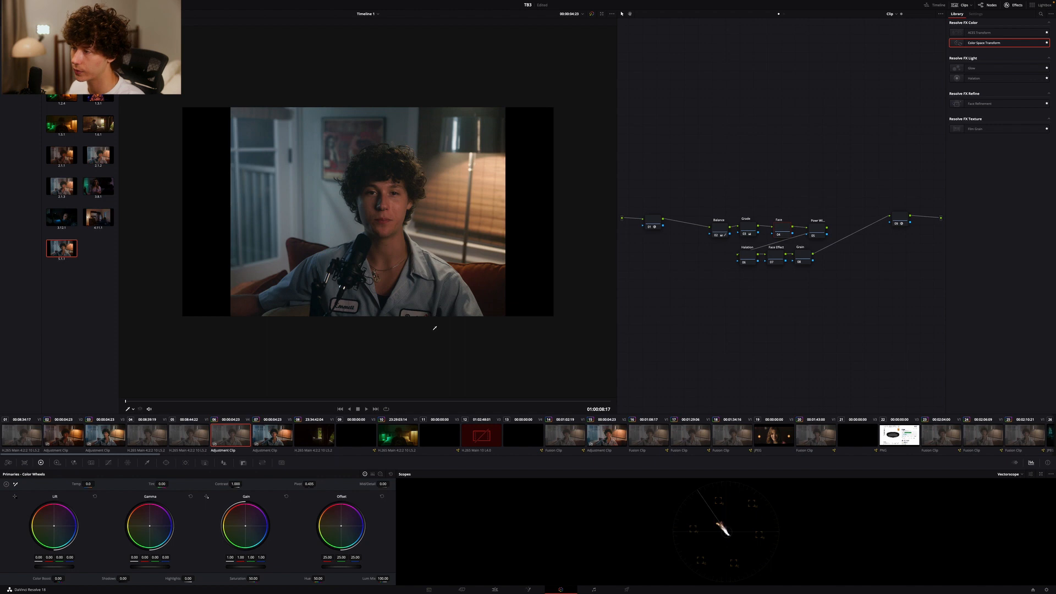
{"action": "left_click", "coordinate": [166, 462]}
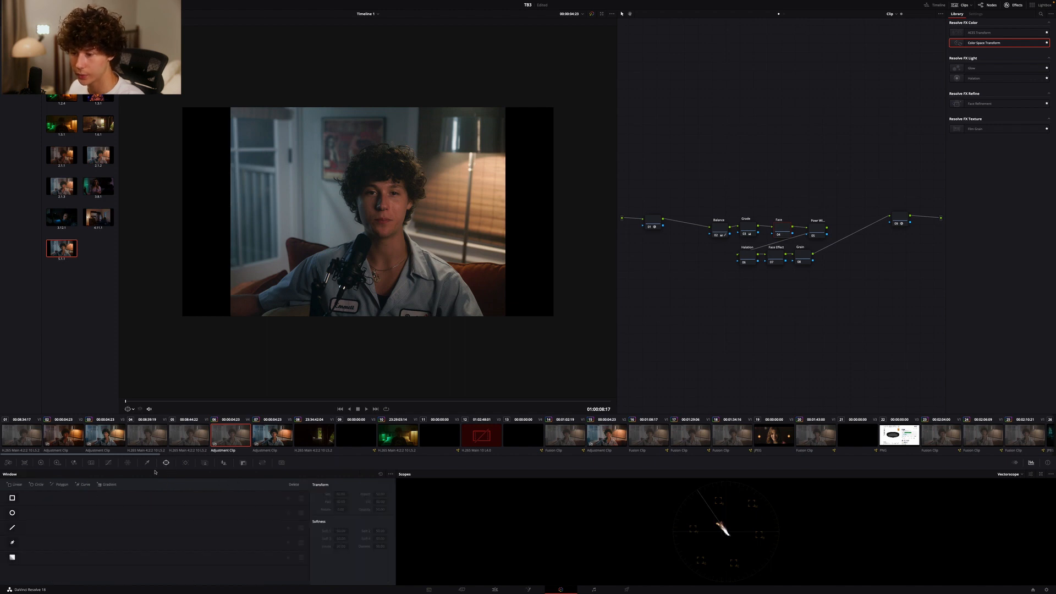
{"action": "left_click", "coordinate": [11, 513]}
{"action": "left_click_drag", "start_coordinate": [388, 226], "coordinate": [493, 204]}
Raise the Face node's gain to 1.07 and contrast to about 1.018, comparing the image with the node off and on
{"action": "left_click", "coordinate": [40, 463]}
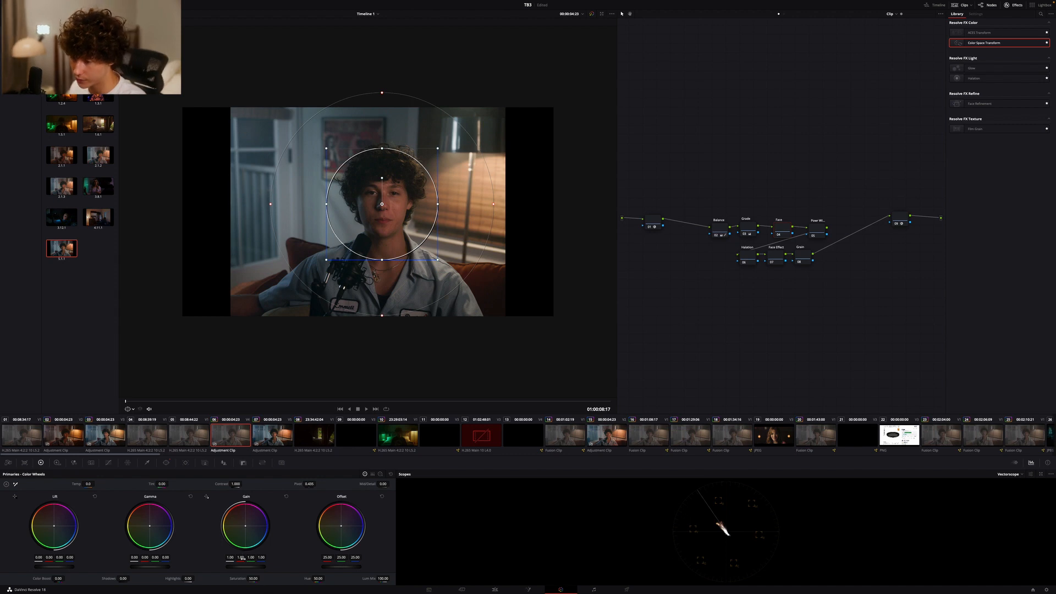
{"action": "left_click_drag", "start_coordinate": [243, 568], "coordinate": [261, 569]}
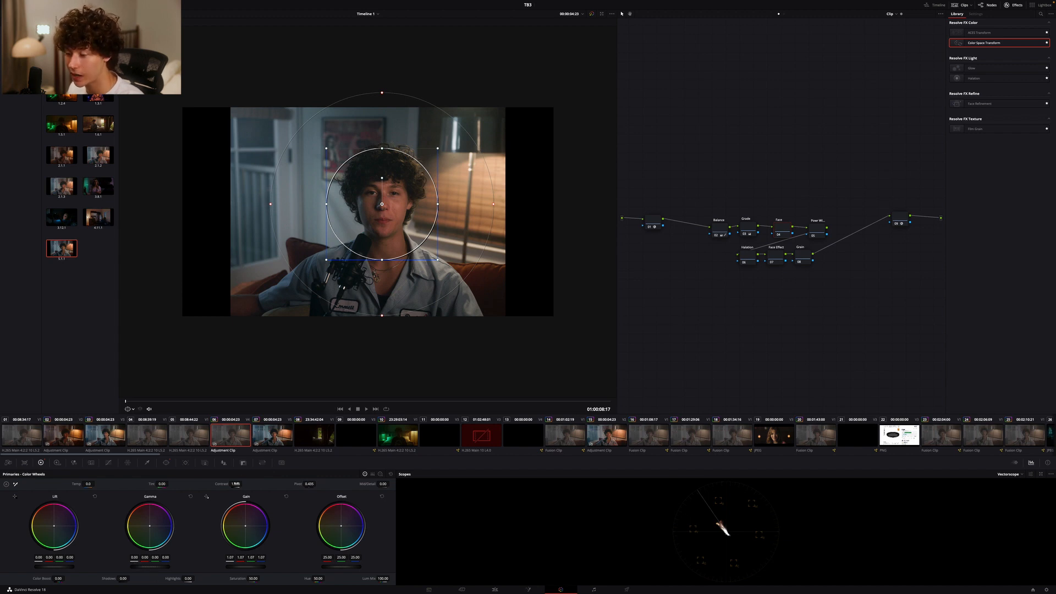
{"action": "left_click_drag", "start_coordinate": [236, 484], "coordinate": [235, 484]}
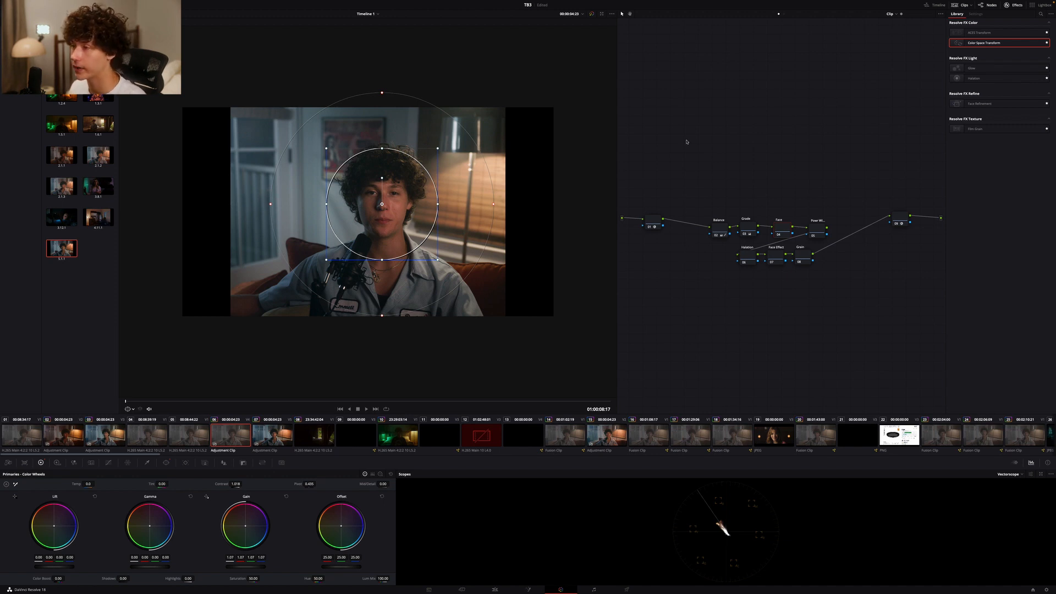
{"action": "key", "text": "ctrl+d"}
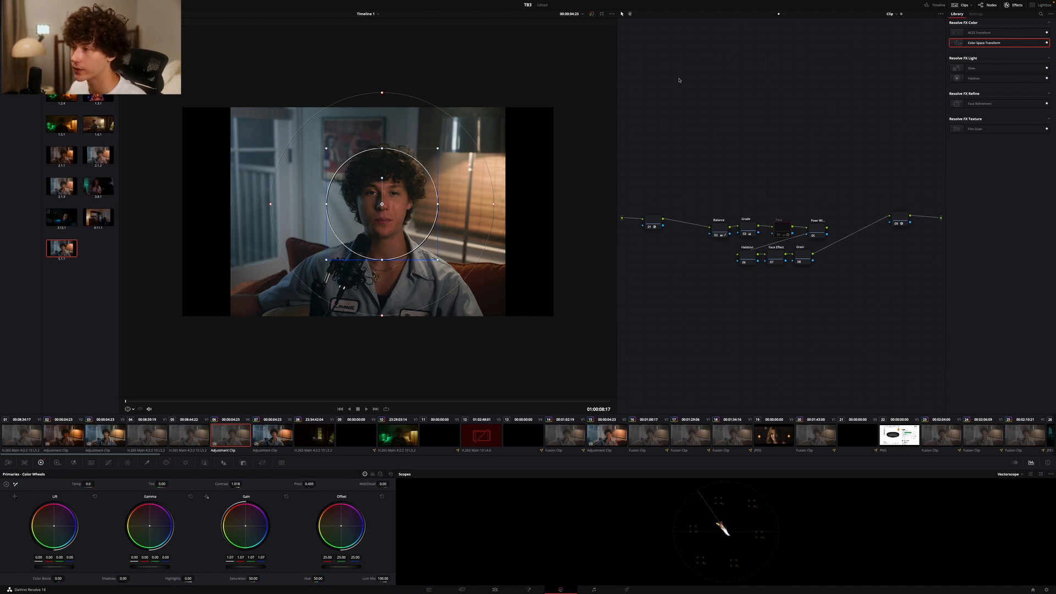
{"action": "key", "text": "ctrl+d"}
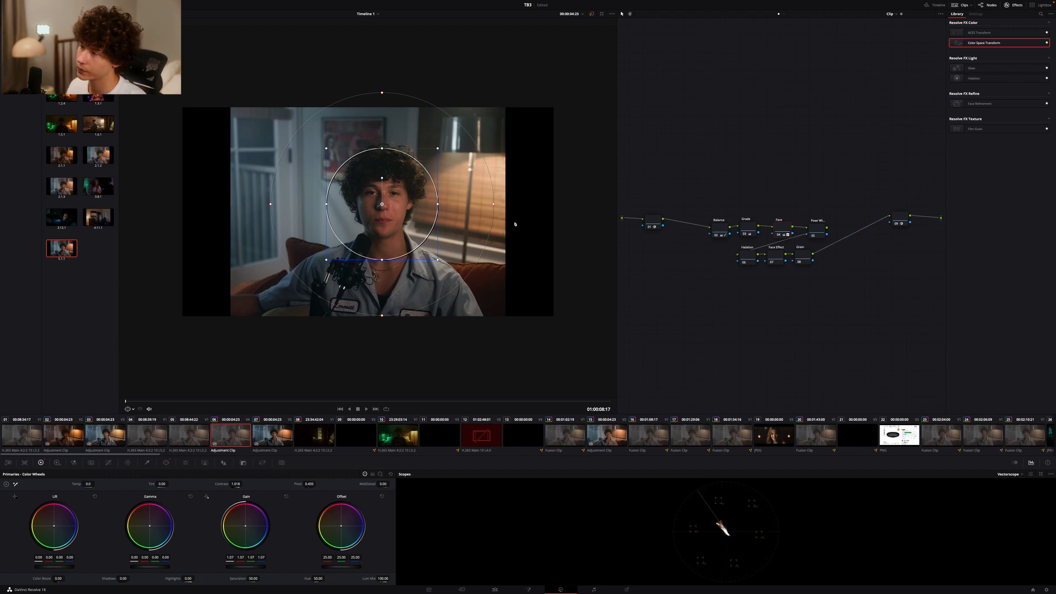
On the node after Face, add a circular power window over the lamp's upper right with softness about 57 and shrink it slightly
{"action": "left_click_drag", "start_coordinate": [814, 228], "coordinate": [815, 227]}
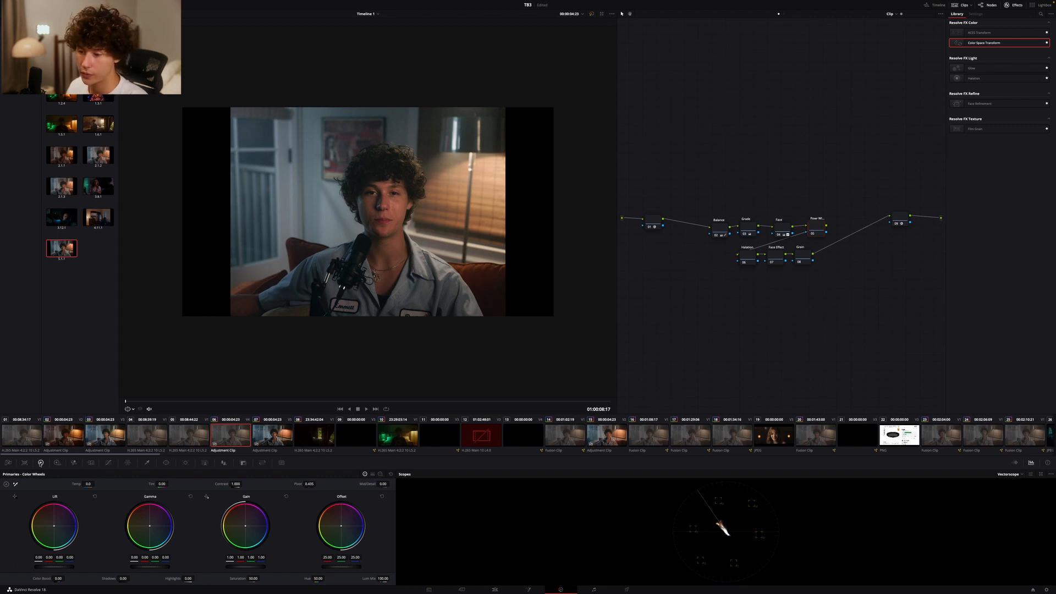
{"action": "left_click", "coordinate": [16, 517]}
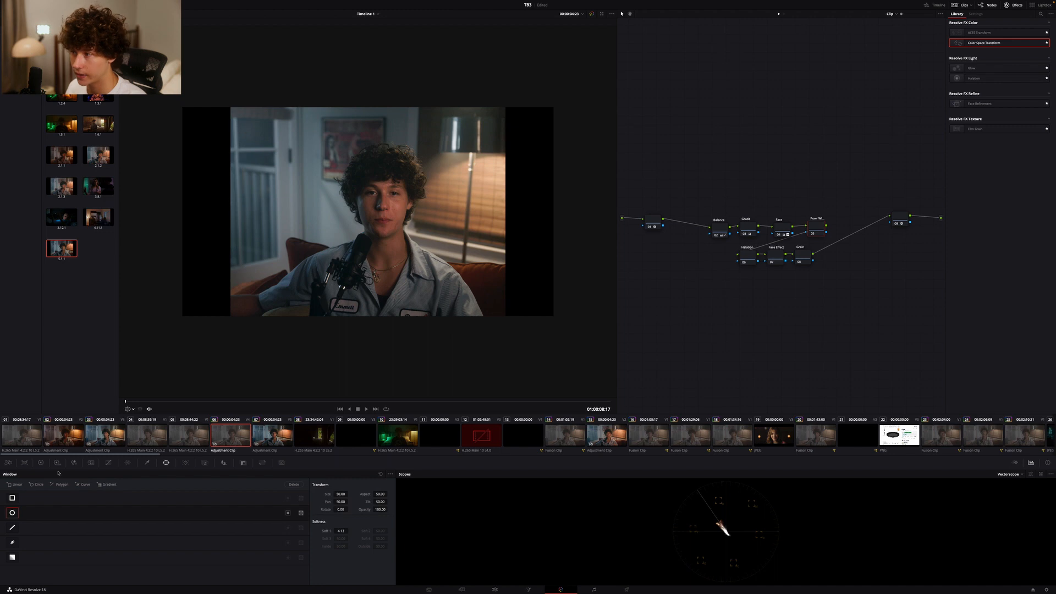
{"action": "left_click_drag", "start_coordinate": [358, 259], "coordinate": [554, 256]}
{"action": "left_click_drag", "start_coordinate": [562, 174], "coordinate": [769, 176]}
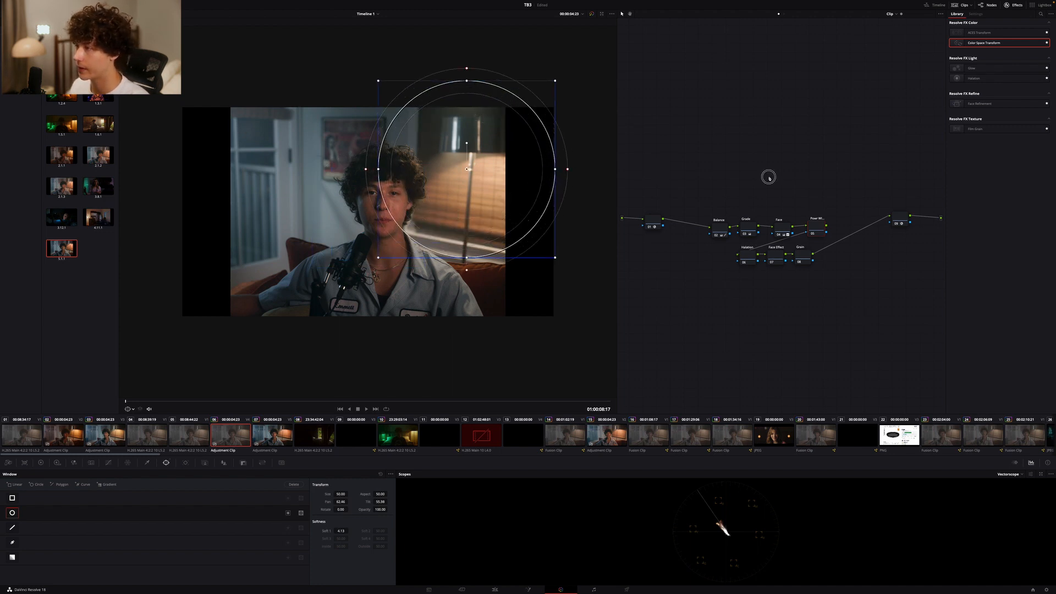
{"action": "left_click_drag", "start_coordinate": [617, 171], "coordinate": [584, 181]}
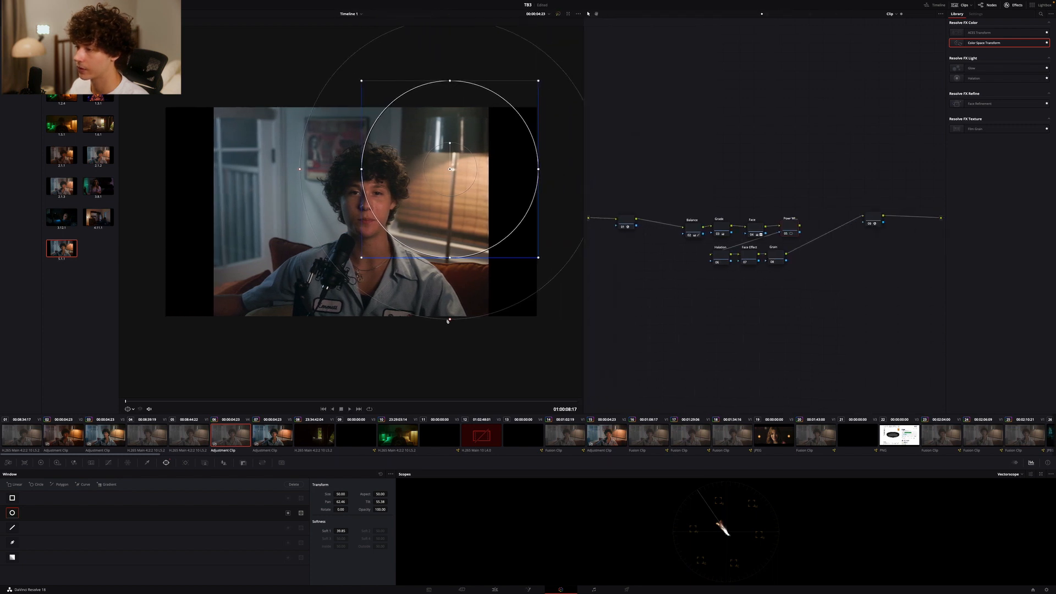
{"action": "left_click_drag", "start_coordinate": [450, 321], "coordinate": [448, 346]}
{"action": "left_click_drag", "start_coordinate": [507, 207], "coordinate": [515, 195]}
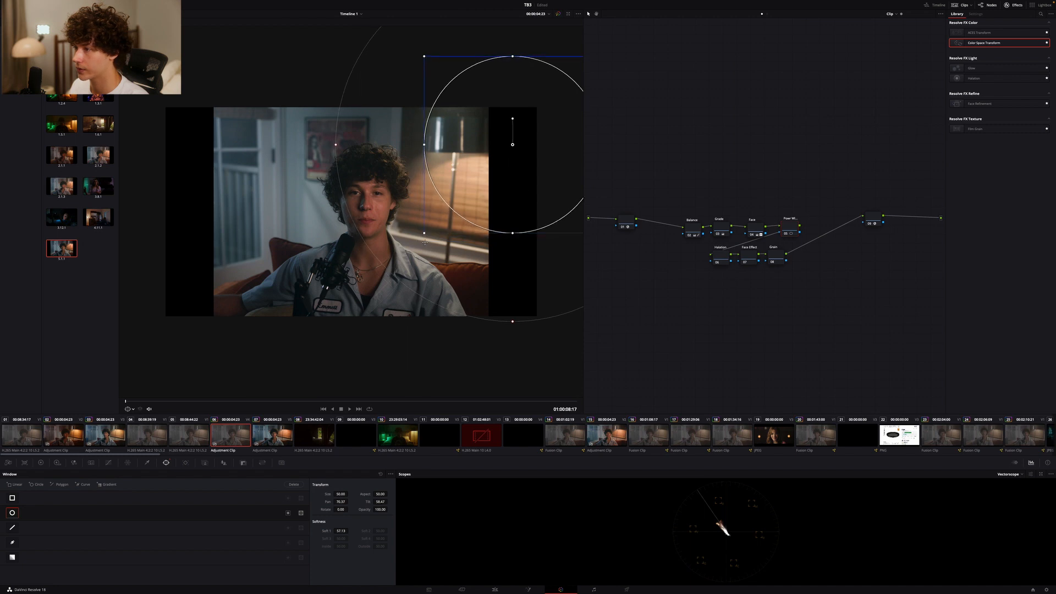
{"action": "left_click_drag", "start_coordinate": [424, 234], "coordinate": [446, 216]}
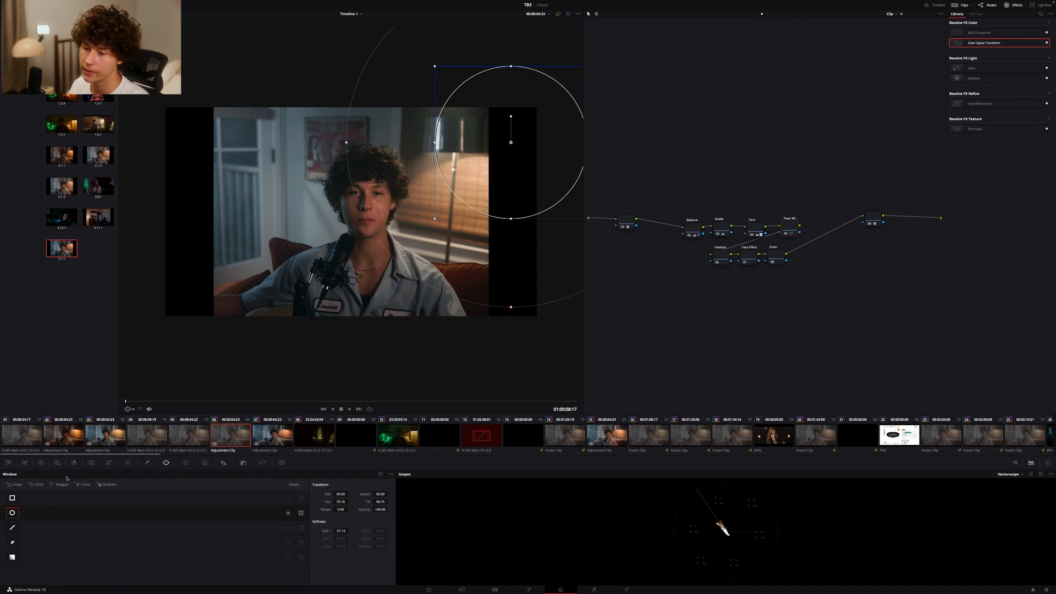
Warm the gain inside the lamp's power window, lowering blue to about 0.96, and toggle the node to compare the result
{"action": "left_click", "coordinate": [41, 462]}
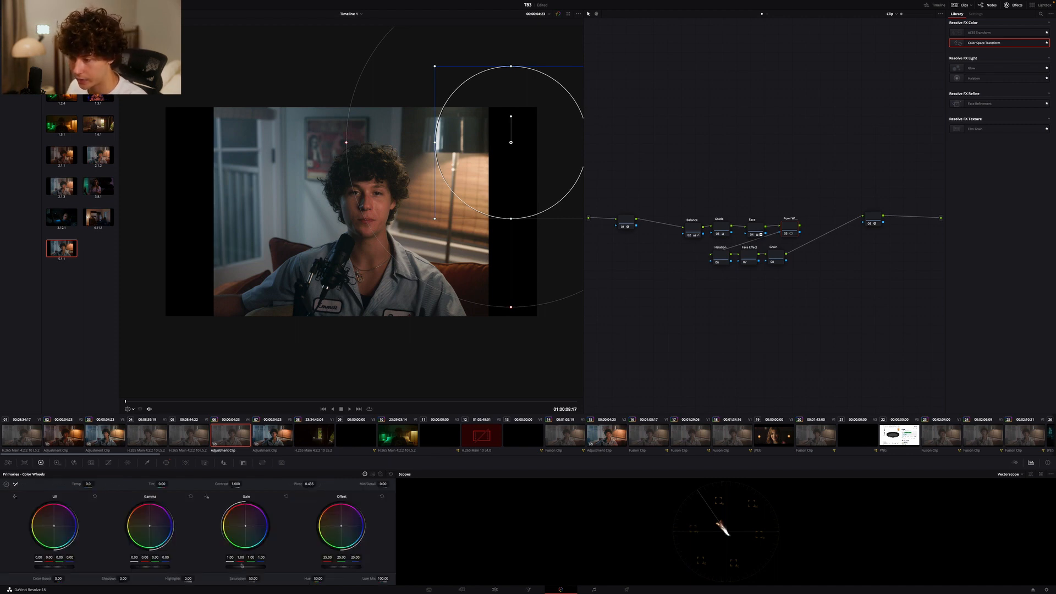
{"action": "left_click_drag", "start_coordinate": [240, 559], "coordinate": [260, 561]}
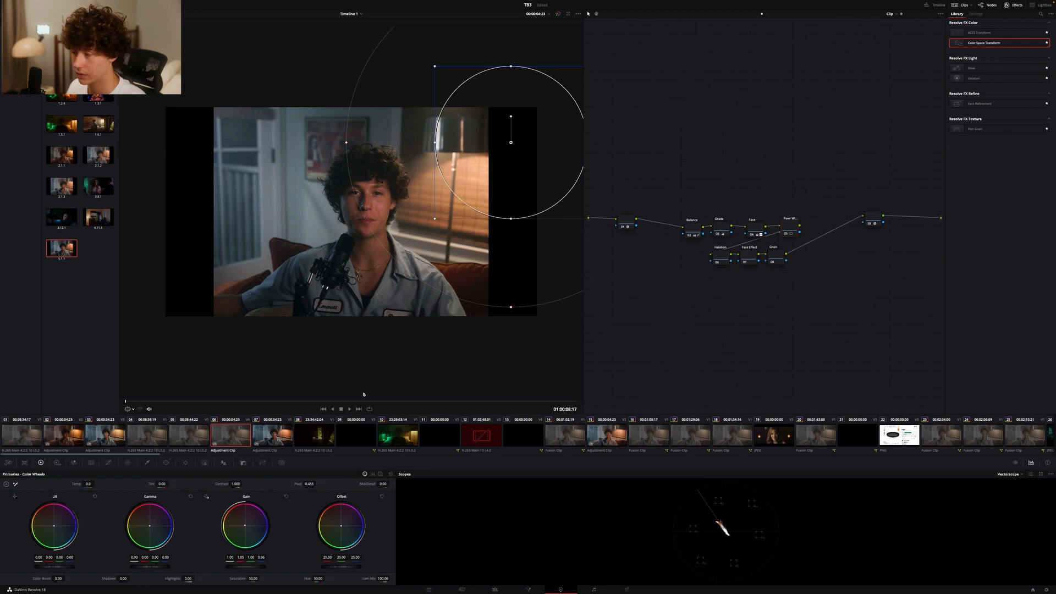
{"action": "key", "text": "ctrl+d"}
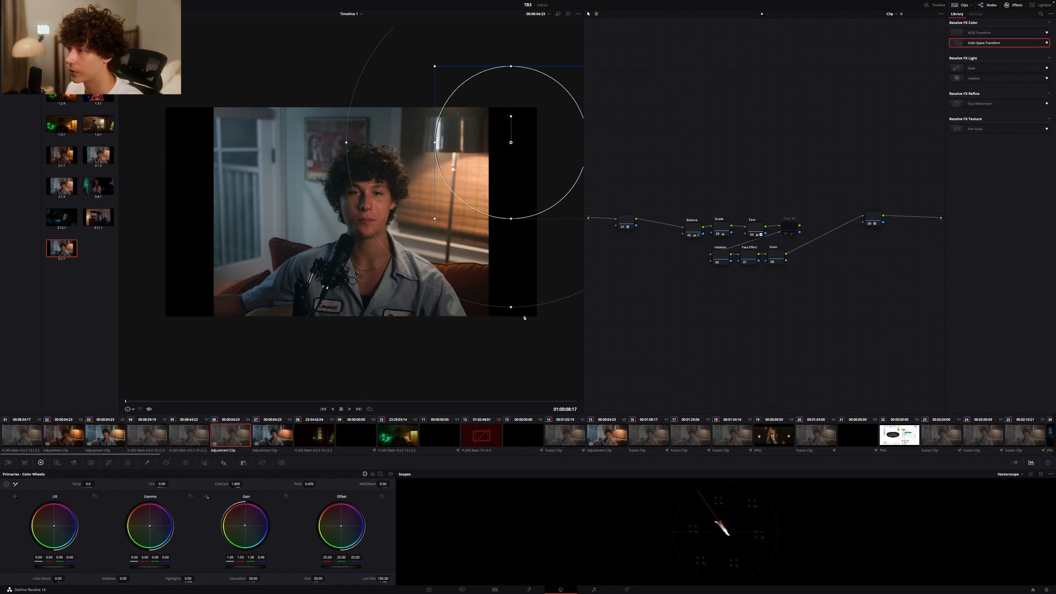
{"action": "key", "text": "ctrl+d"}
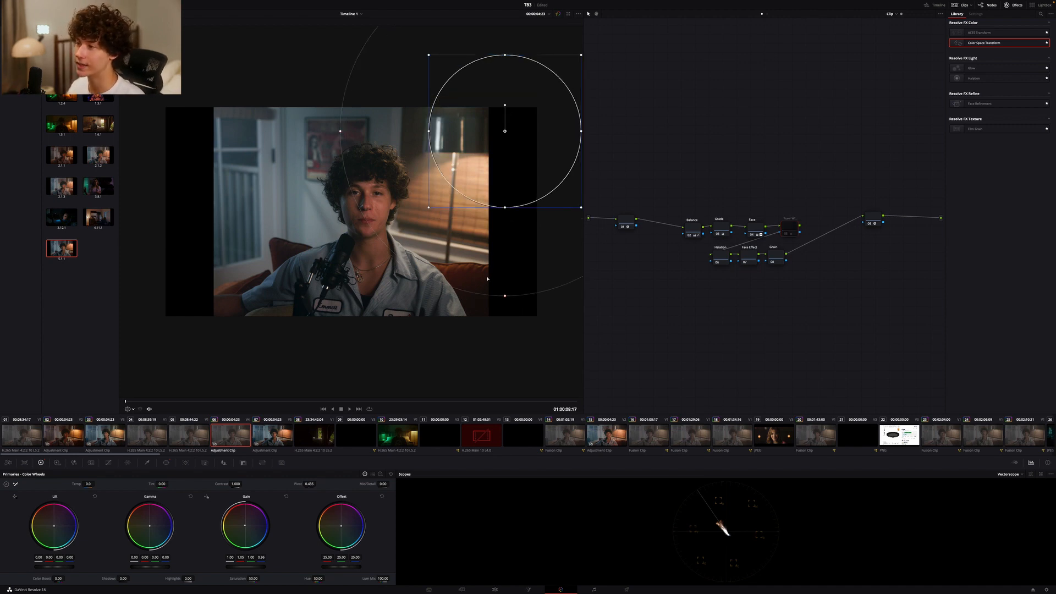
Turn the lamp's power window node back on
{"action": "key", "text": "ctrl+d"}
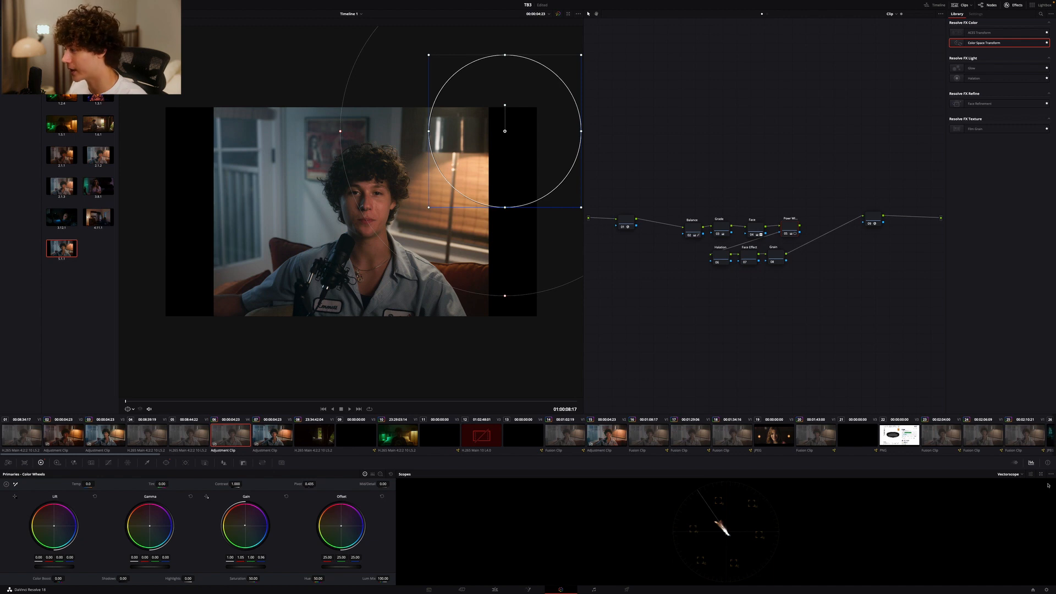
{"action": "left_click", "coordinate": [1019, 474]}
{"action": "left_click", "coordinate": [737, 535]}
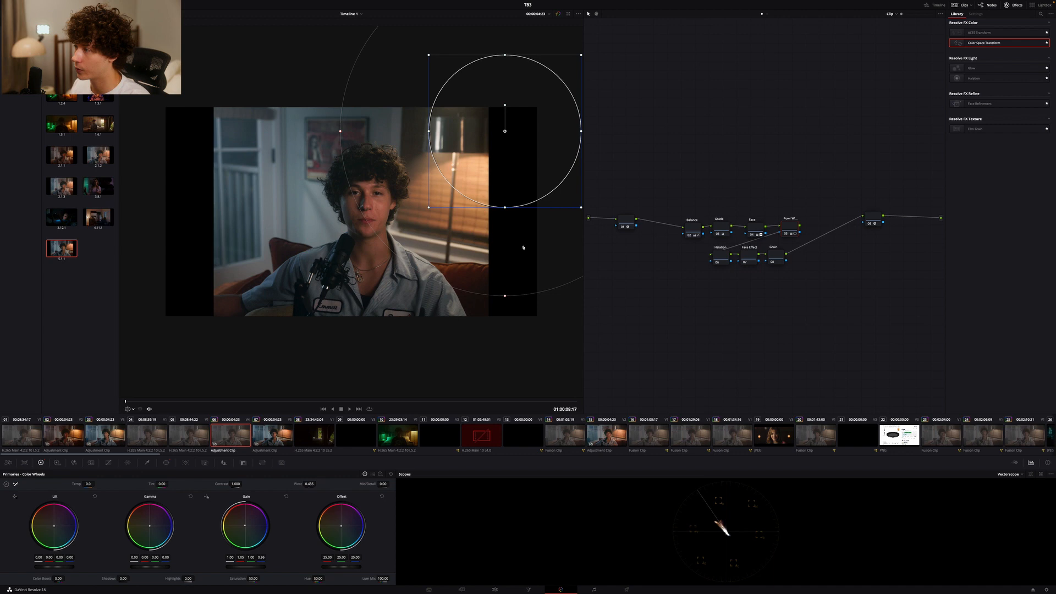
On the Grade node, add a Hue Vs Hue curve point in the orange-red skin range and rotate its hue by about -4
{"action": "left_click", "coordinate": [721, 228]}
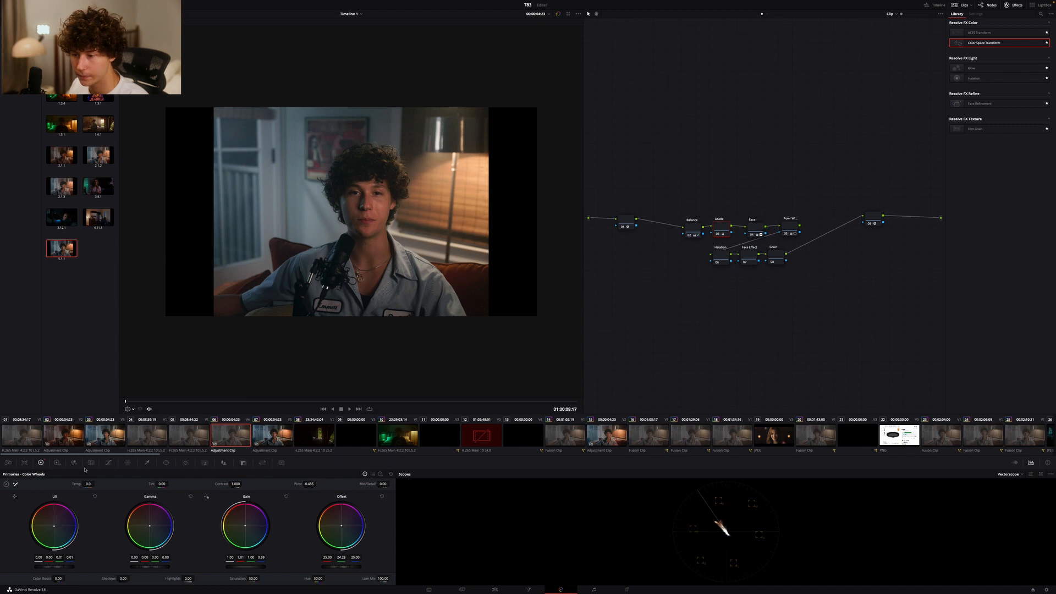
{"action": "left_click", "coordinate": [109, 463]}
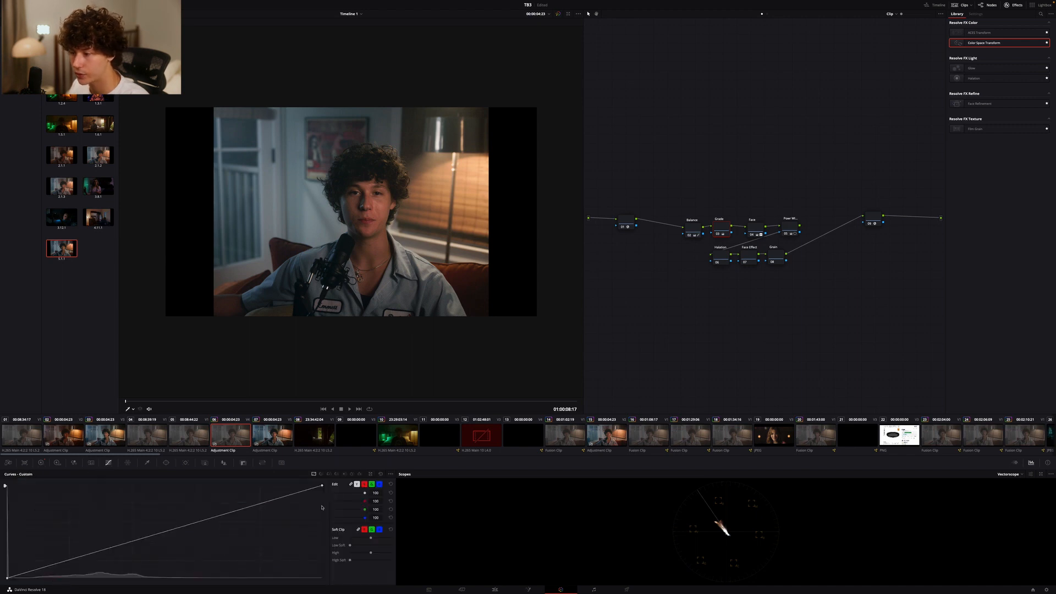
{"action": "left_click", "coordinate": [321, 473]}
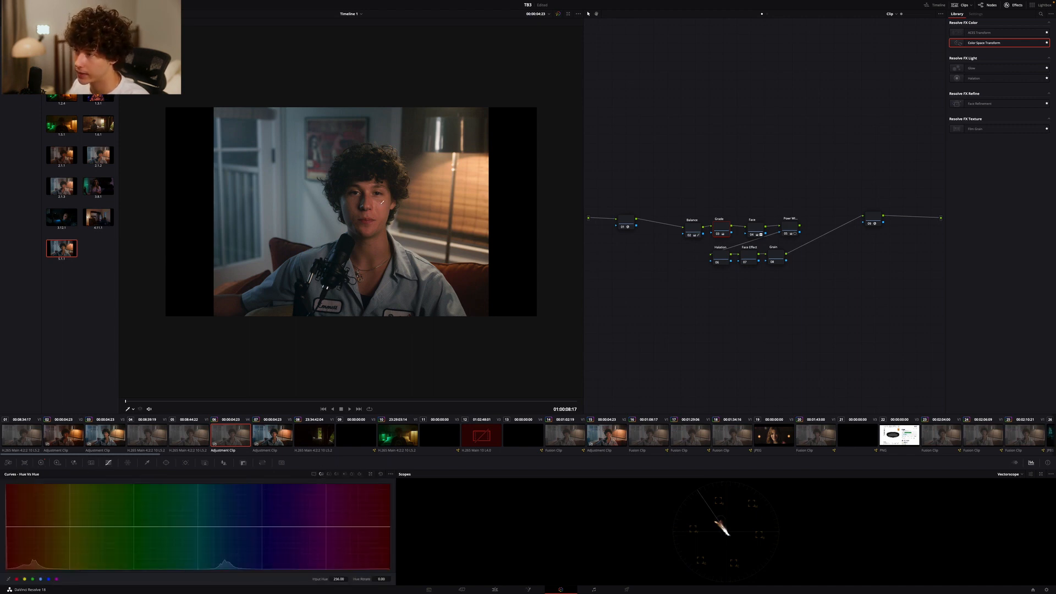
{"action": "left_click", "coordinate": [17, 527]}
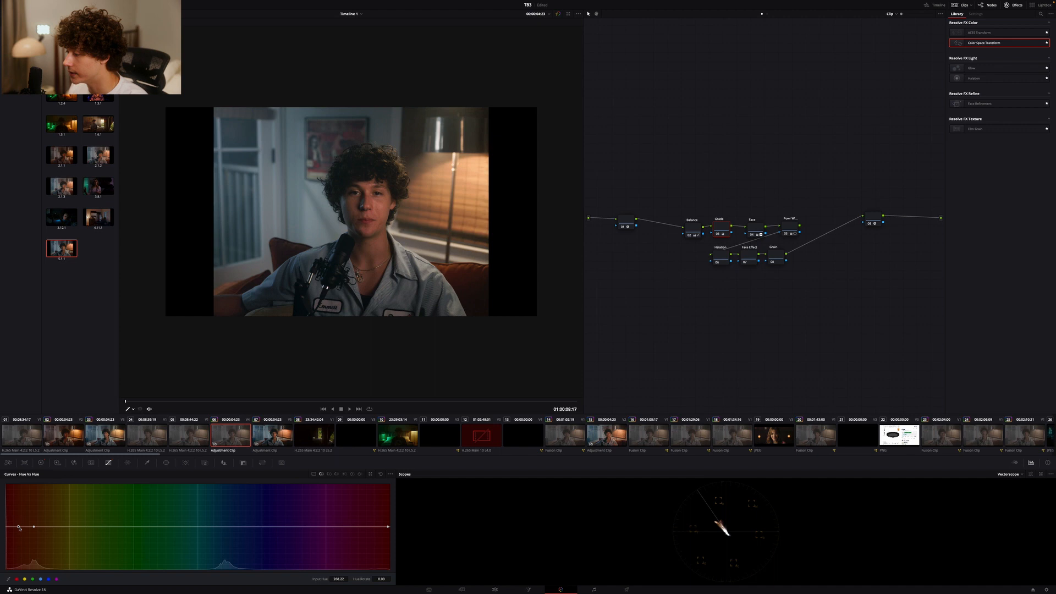
{"action": "left_click_drag", "start_coordinate": [18, 527], "coordinate": [19, 529]}
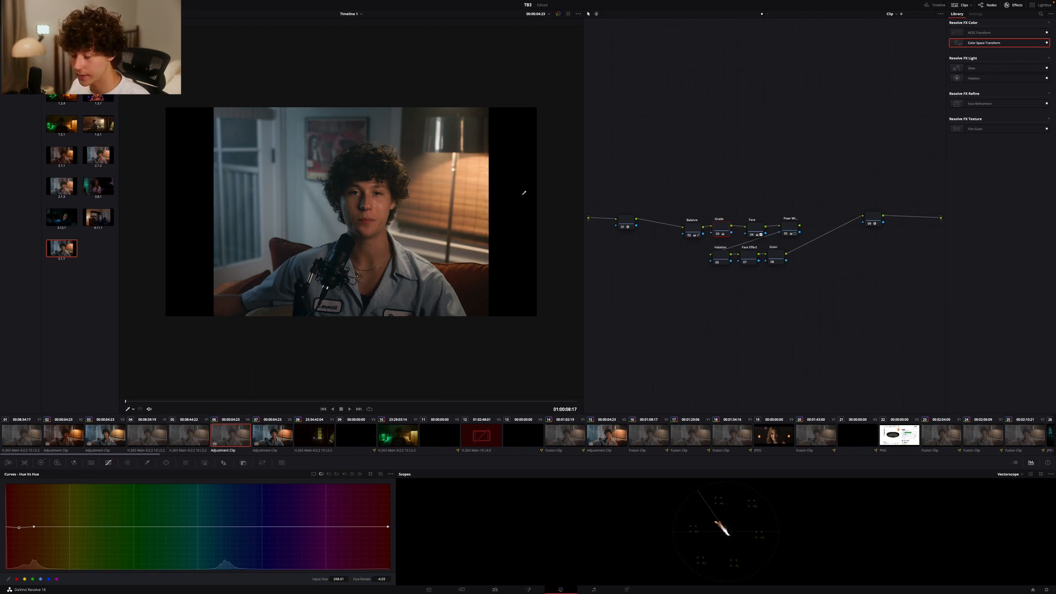
{"action": "left_click", "coordinate": [381, 474]}
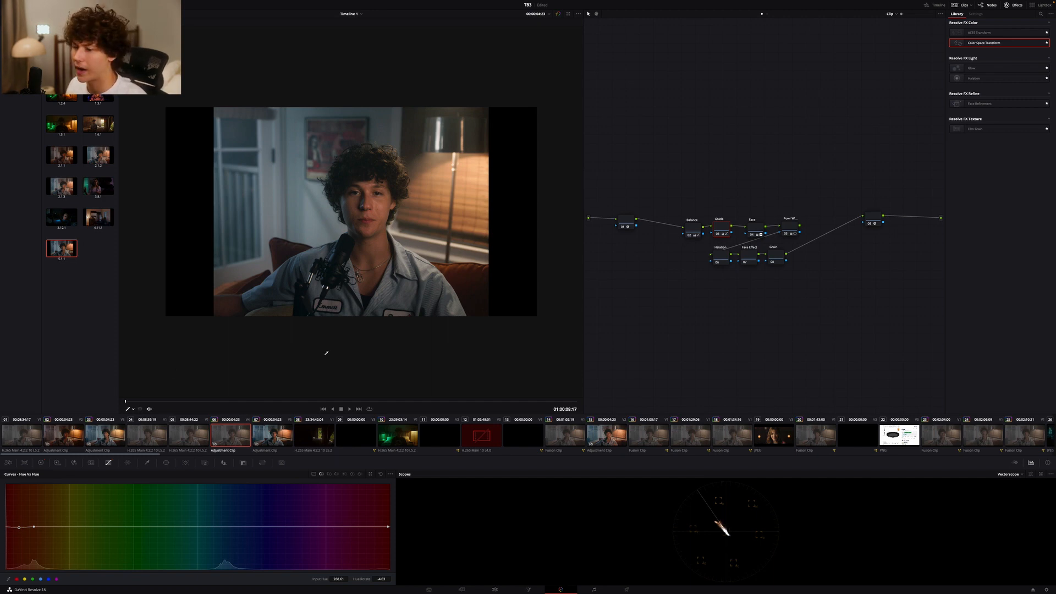
Raise the Shadow saturation to about 1.16 in the Grade node's HDR wheels and compare the image with the warm grade of clip 02
{"action": "left_click", "coordinate": [43, 464]}
{"action": "left_click", "coordinate": [56, 463]}
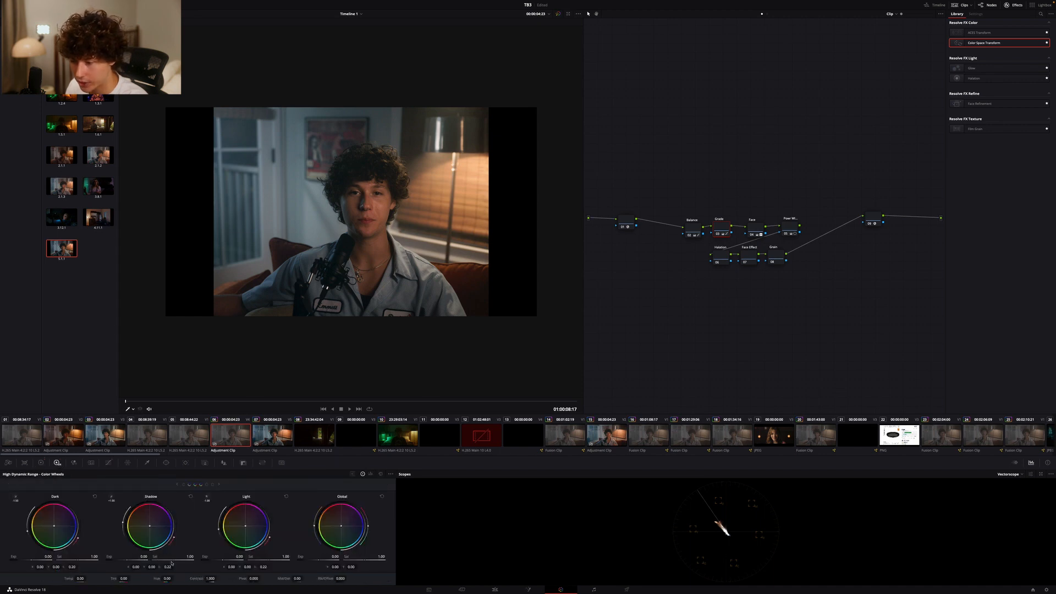
{"action": "left_click_drag", "start_coordinate": [169, 560], "coordinate": [241, 562]}
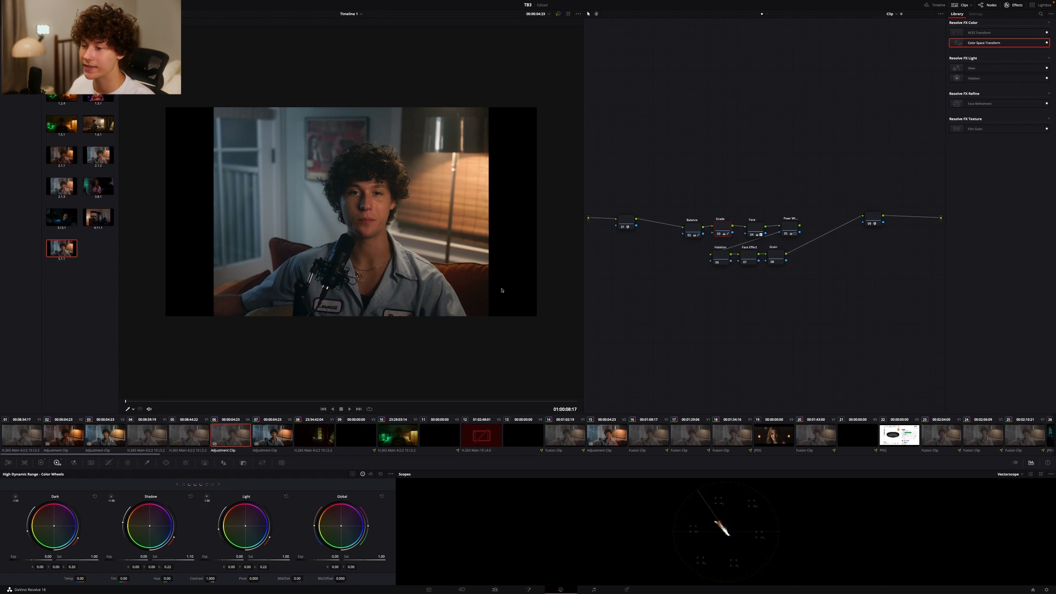
{"action": "left_click", "coordinate": [60, 437]}
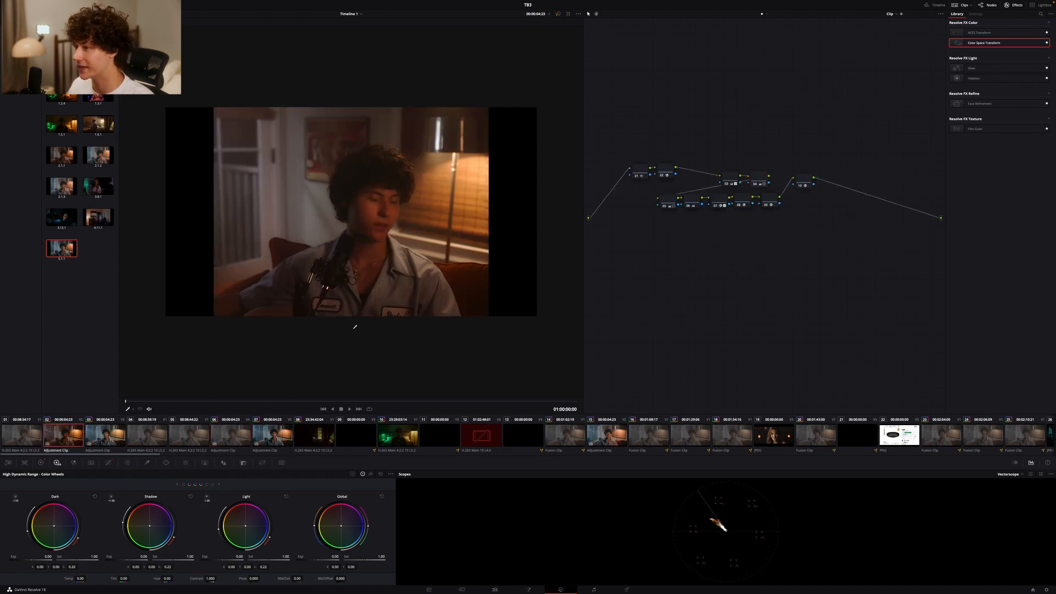
{"action": "left_click", "coordinate": [231, 434]}
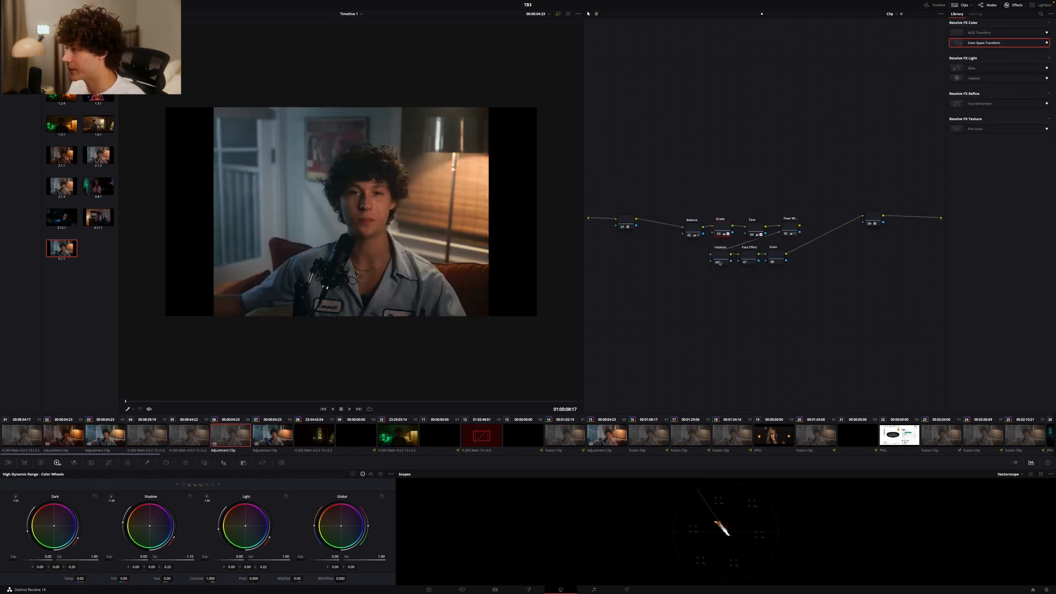
Add the Halation effect to the Halation node with threshold about 0.23 and dye layer strength about 0.29, comparing the effect off and on
{"action": "left_click_drag", "start_coordinate": [973, 79], "coordinate": [721, 255]}
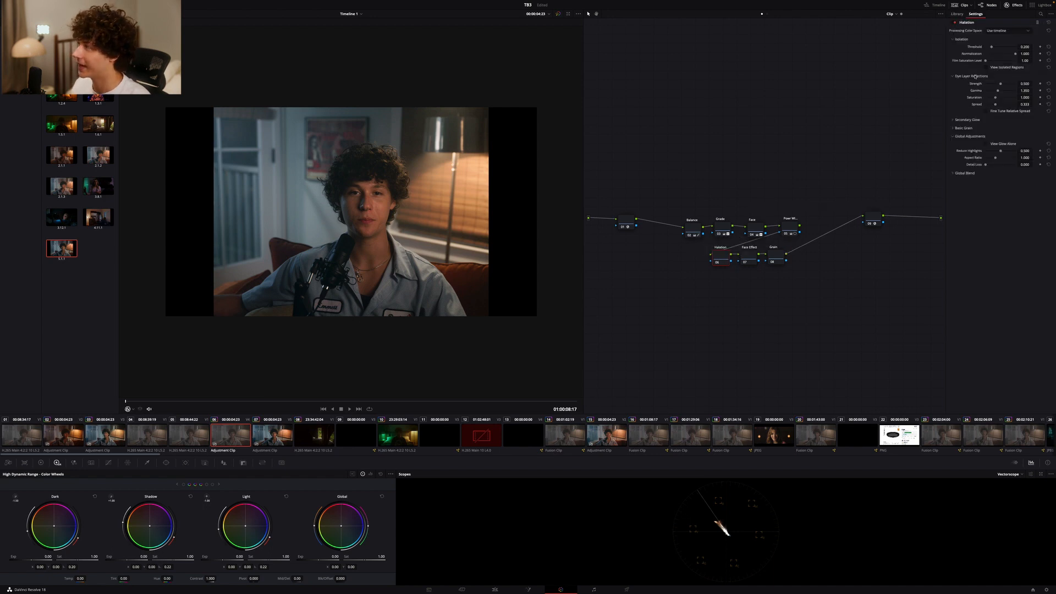
{"action": "left_click", "coordinate": [992, 48]}
{"action": "left_click_drag", "start_coordinate": [993, 48], "coordinate": [992, 48]}
{"action": "left_click_drag", "start_coordinate": [999, 84], "coordinate": [994, 85]}
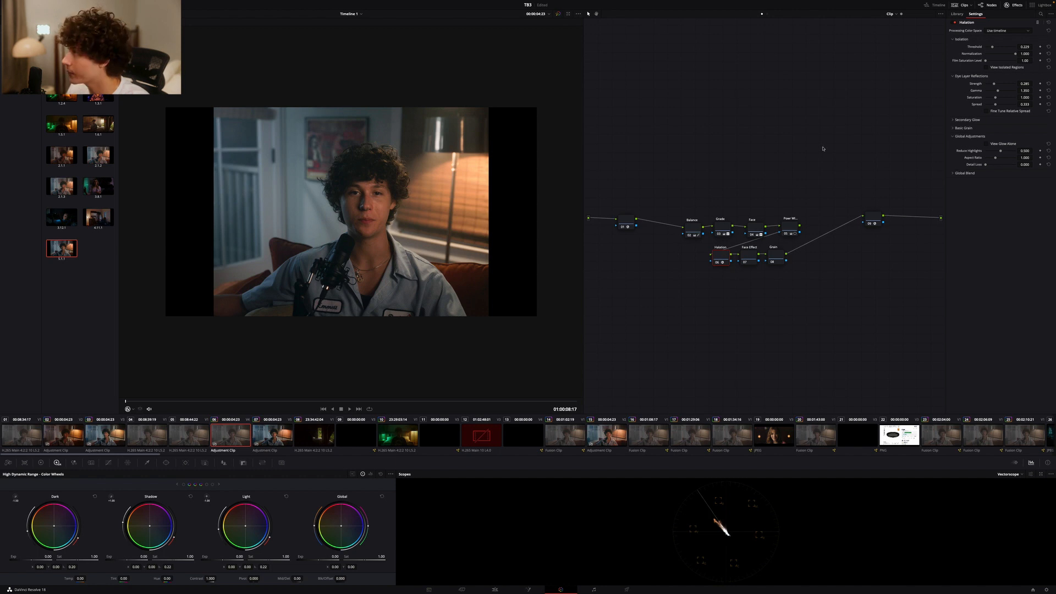
{"action": "left_click", "coordinate": [954, 22]}
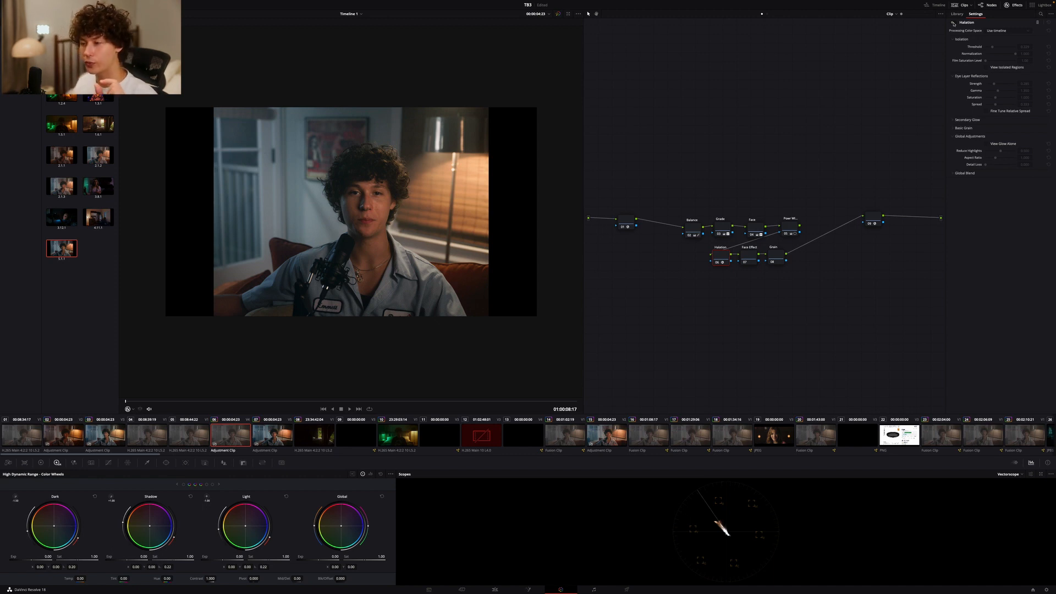
{"action": "left_click", "coordinate": [954, 22]}
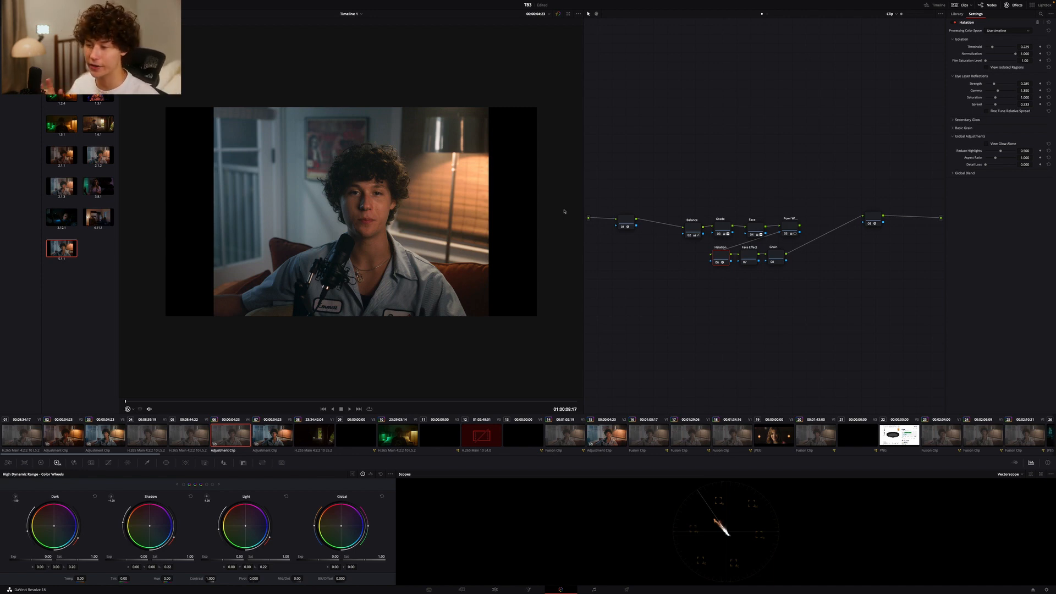
Add Film Grain to the Grain node using the 16mm 500T preset, with opacity about 0.42 and texture about 0.81
{"action": "left_click", "coordinate": [752, 258]}
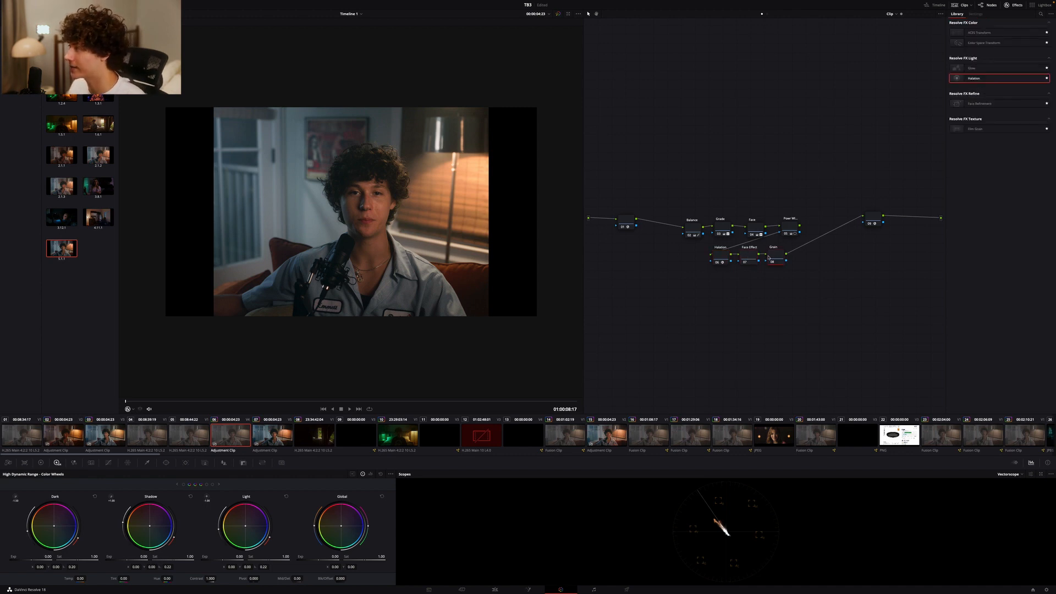
{"action": "left_click_drag", "start_coordinate": [983, 134], "coordinate": [776, 257]}
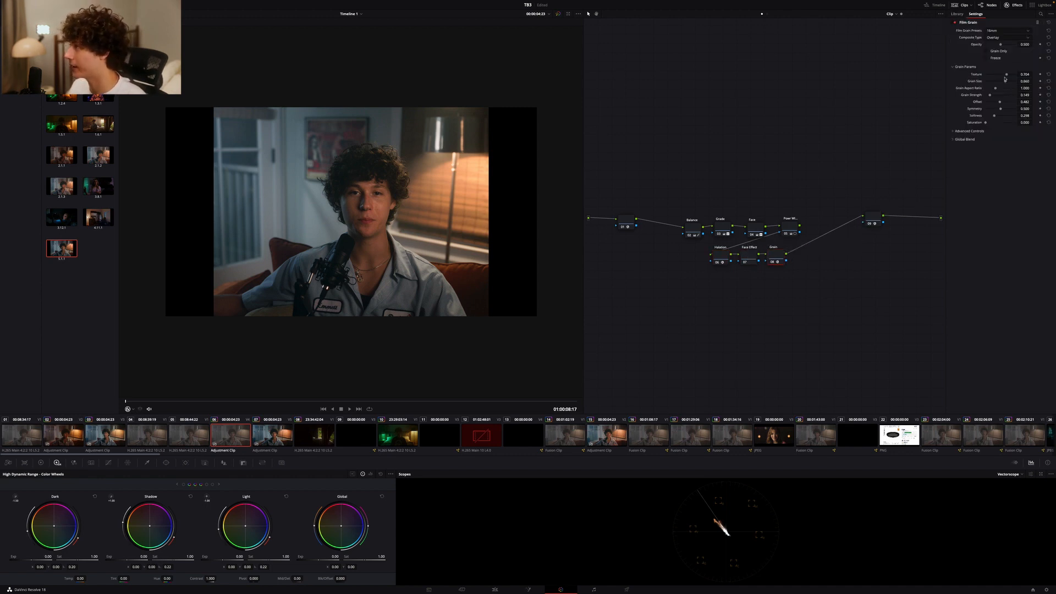
{"action": "left_click", "coordinate": [1000, 31]}
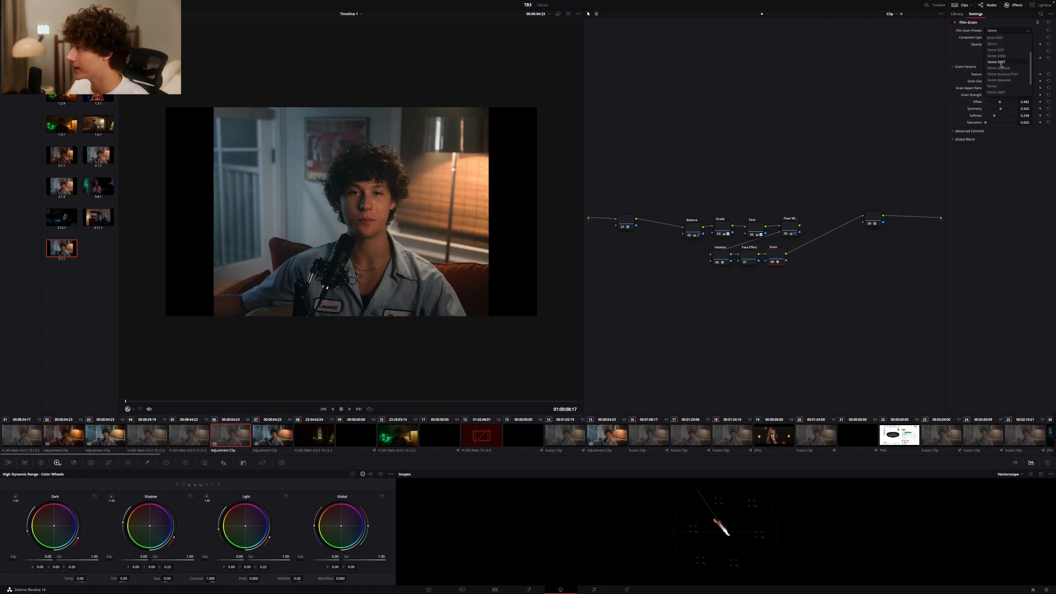
{"action": "left_click", "coordinate": [1001, 62]}
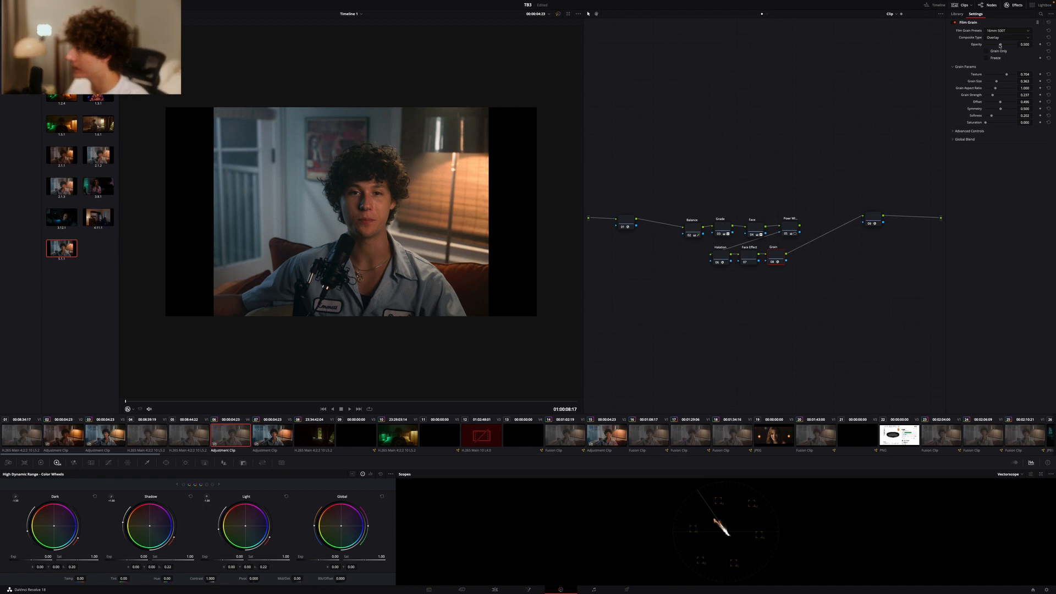
{"action": "left_click_drag", "start_coordinate": [999, 45], "coordinate": [1010, 77]}
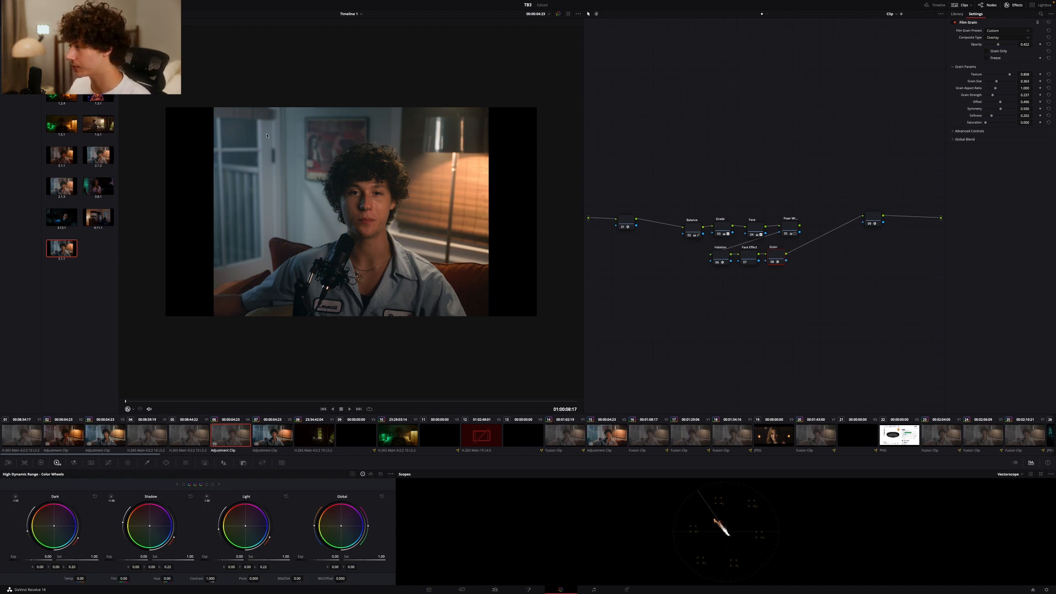
Add the Face Refinement effect to the Face Effect node and analyze the face
{"action": "left_click", "coordinate": [745, 254]}
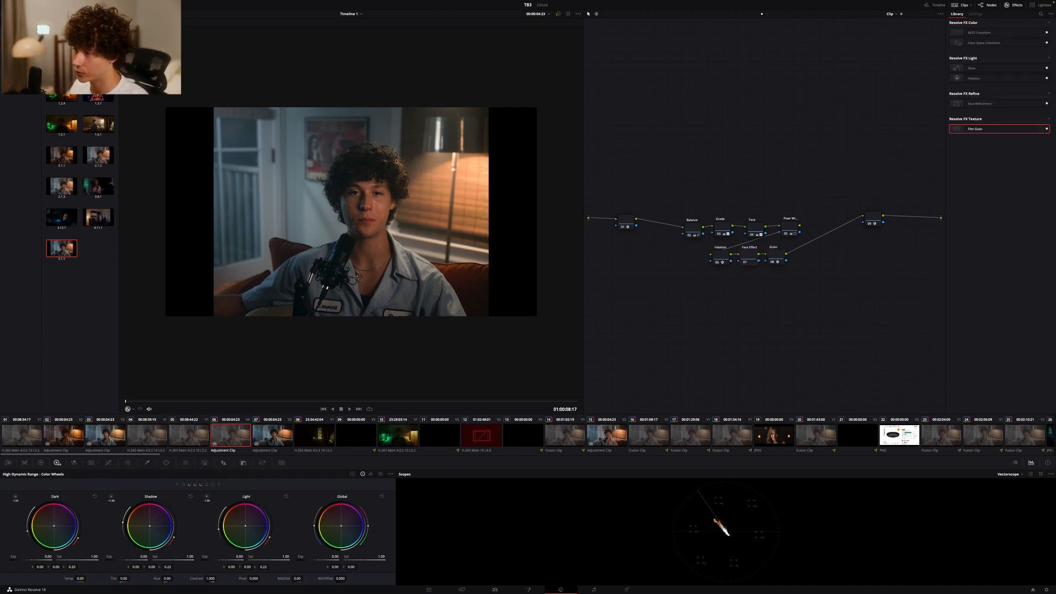
{"action": "left_click_drag", "start_coordinate": [984, 103], "coordinate": [745, 257]}
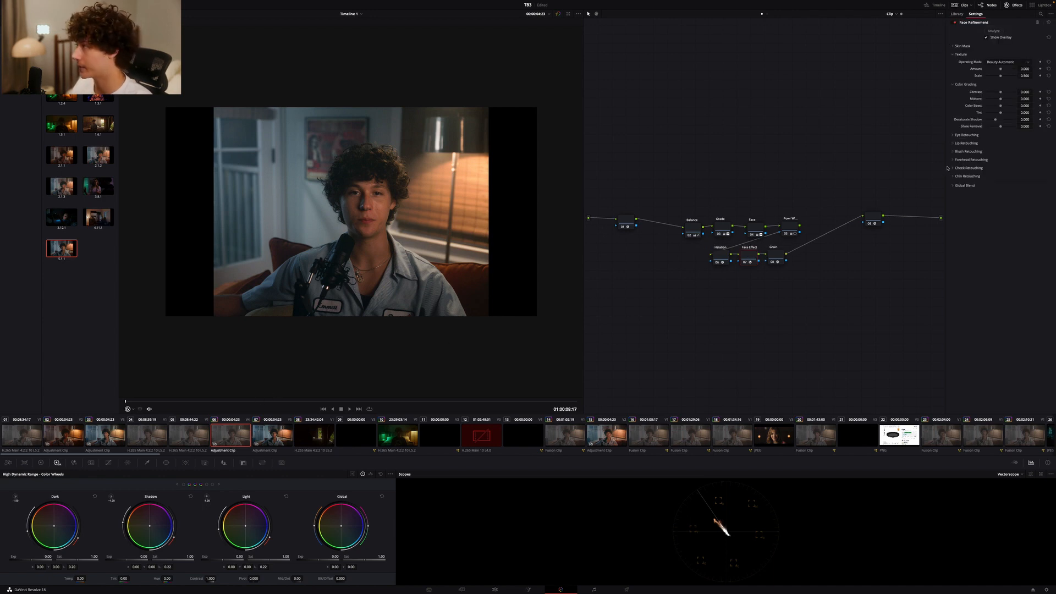
{"action": "left_click", "coordinate": [994, 31]}
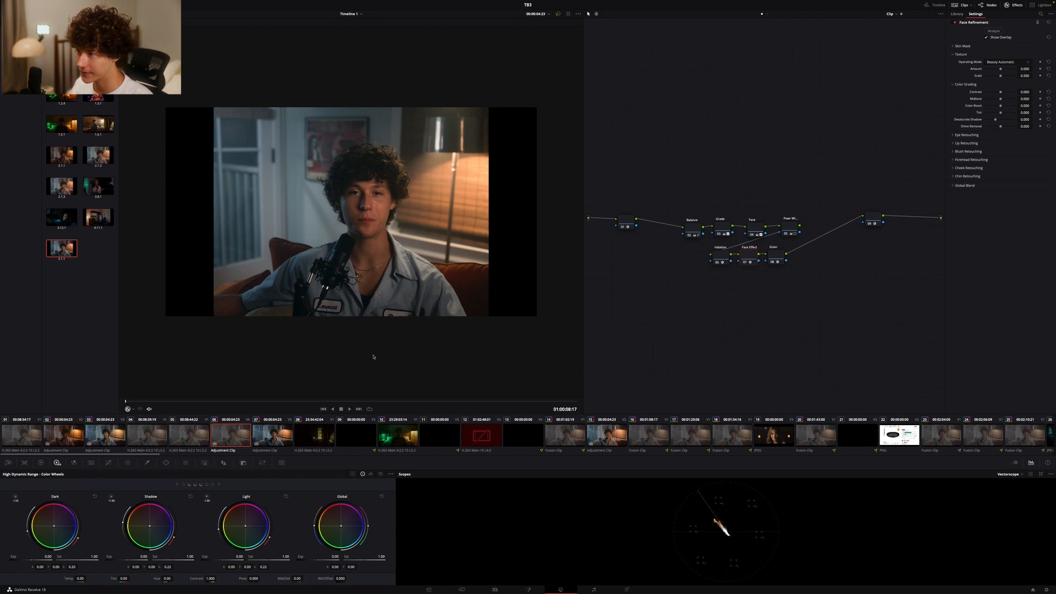
Look at clips 02 and 07, return to clip 06 and disable all of its nodes
{"action": "left_click", "coordinate": [64, 434]}
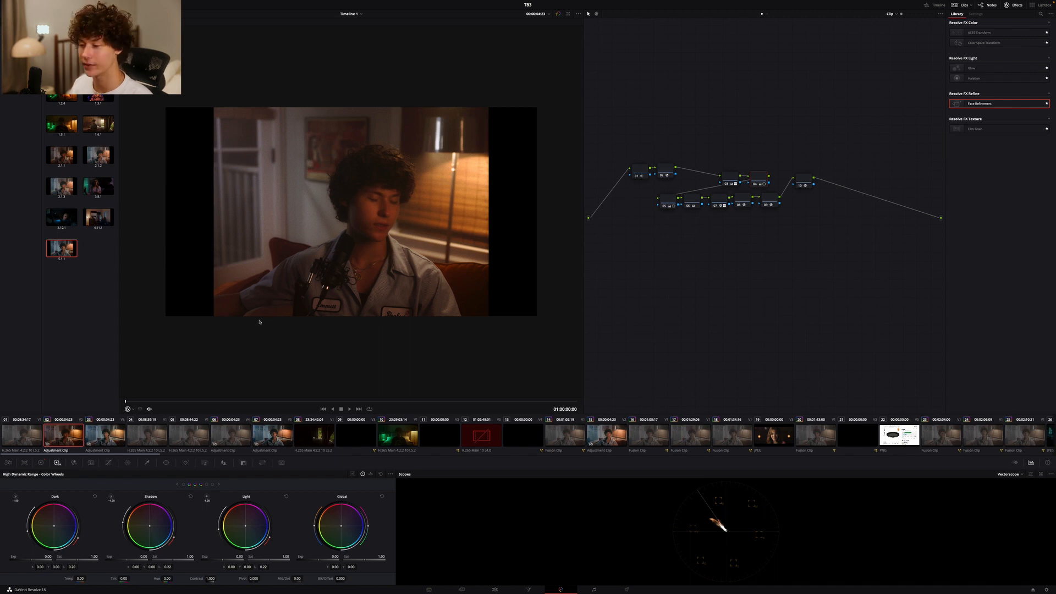
{"action": "left_click", "coordinate": [269, 425]}
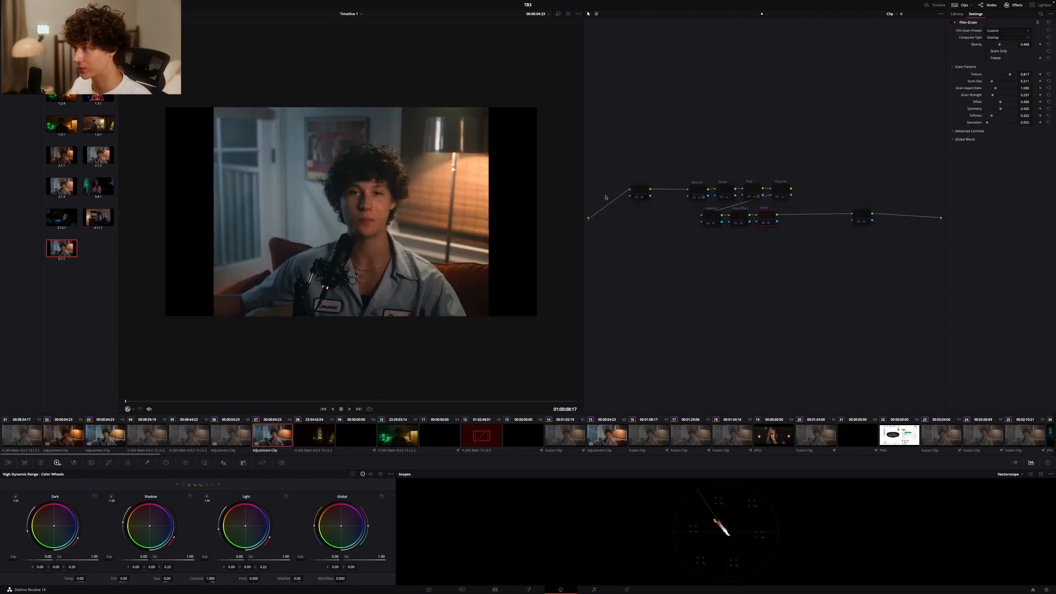
{"action": "left_click_drag", "start_coordinate": [612, 162], "coordinate": [898, 279]}
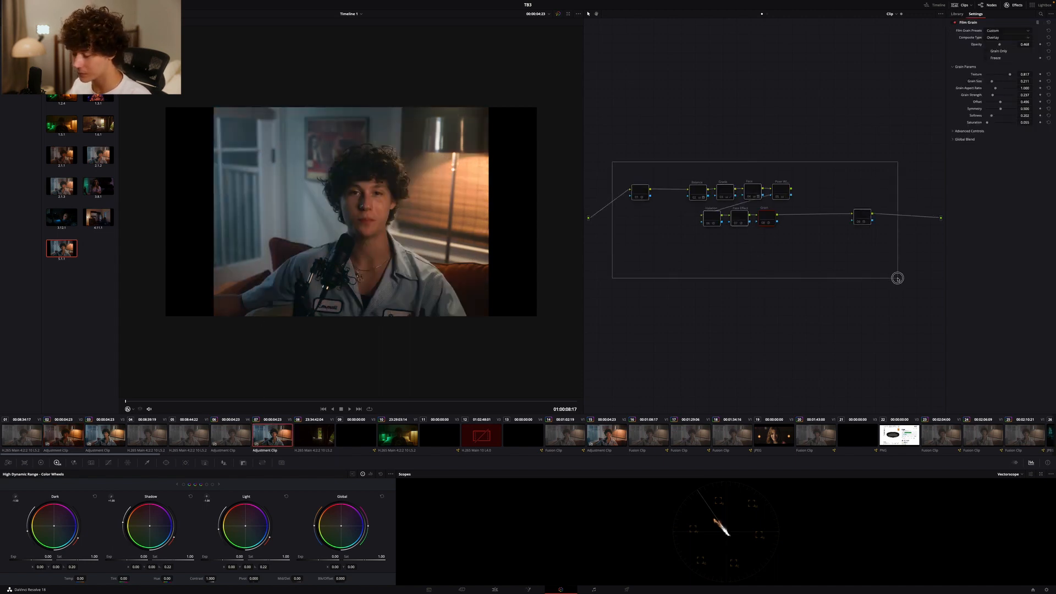
{"action": "left_click", "coordinate": [237, 426]}
{"action": "left_click_drag", "start_coordinate": [611, 202], "coordinate": [899, 295]}
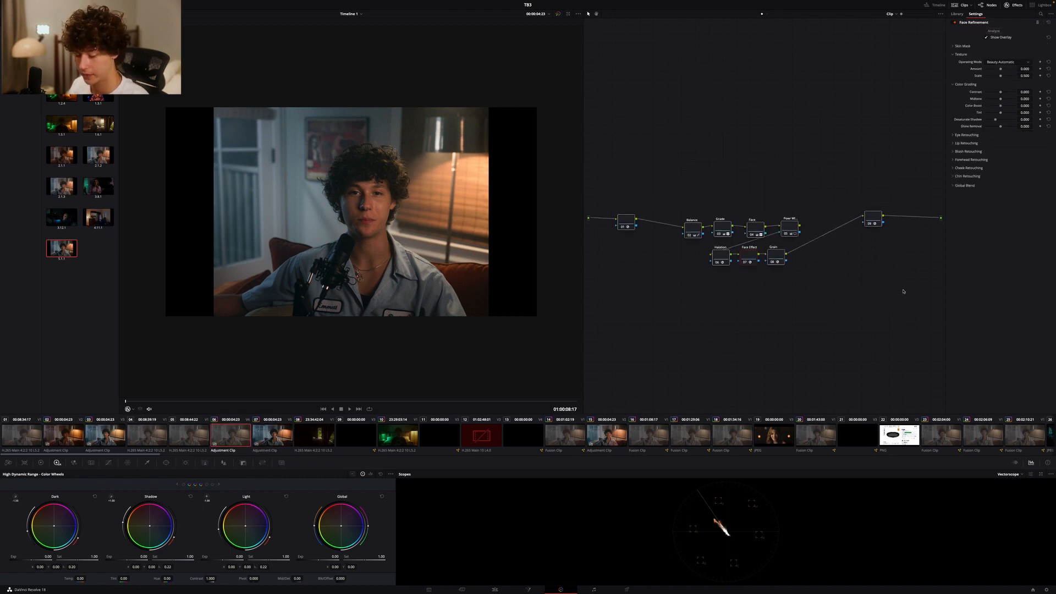
{"action": "key", "text": "ctrl+d"}
Re-enable the first and last Color Space Transform nodes and the Balance node to review their contribution
{"action": "left_click", "coordinate": [625, 218]}
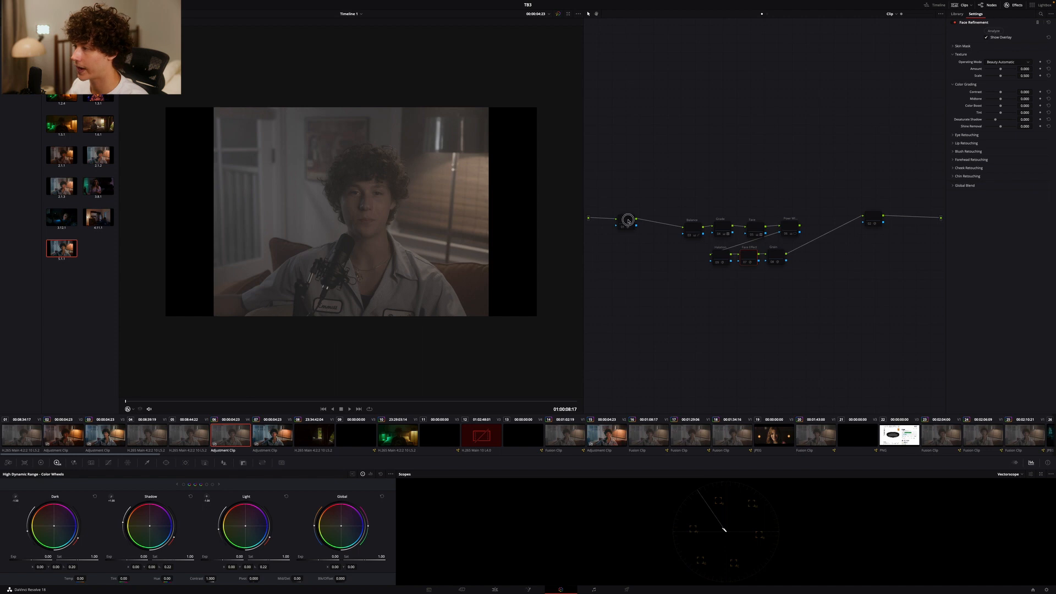
{"action": "left_click", "coordinate": [869, 218]}
{"action": "key", "text": "ctrl+d"}
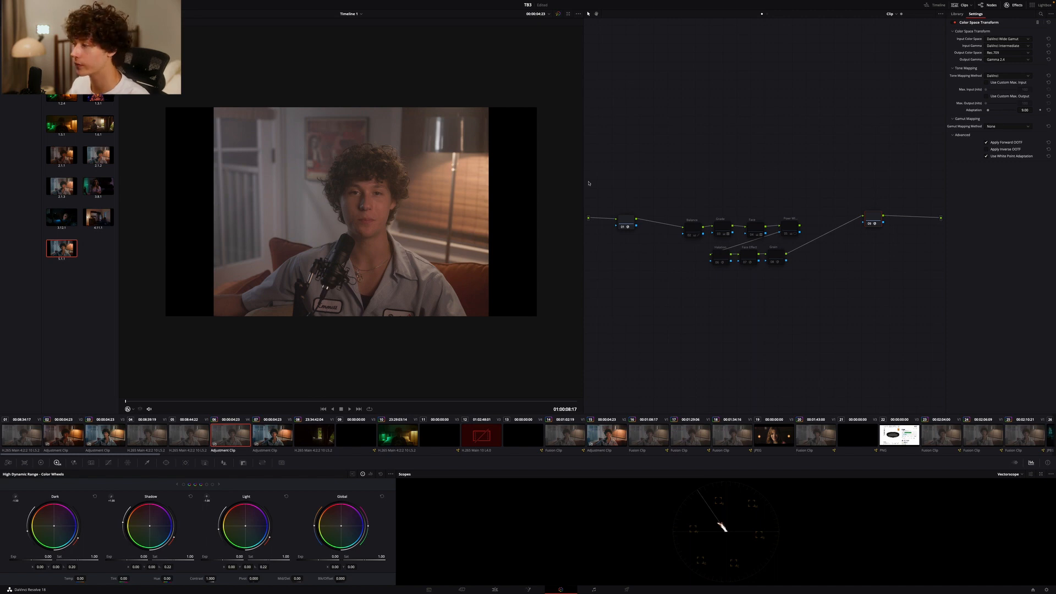
{"action": "left_click", "coordinate": [704, 226]}
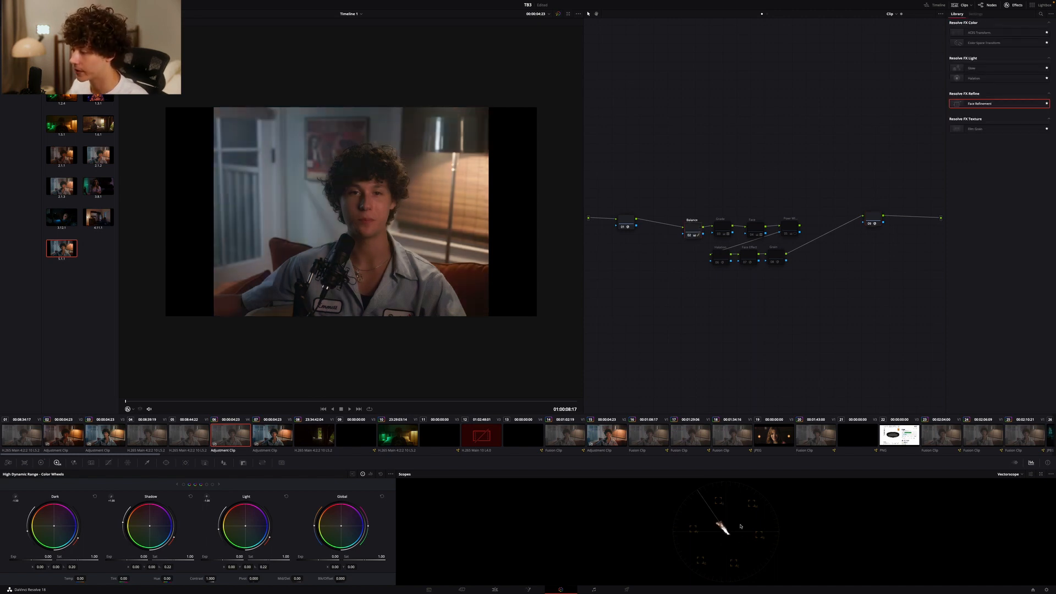
Switch the scopes to Parade and turn the Grade, Face and Power Window nodes back on one by one
{"action": "left_click", "coordinate": [1018, 476]}
{"action": "left_click", "coordinate": [1011, 483]}
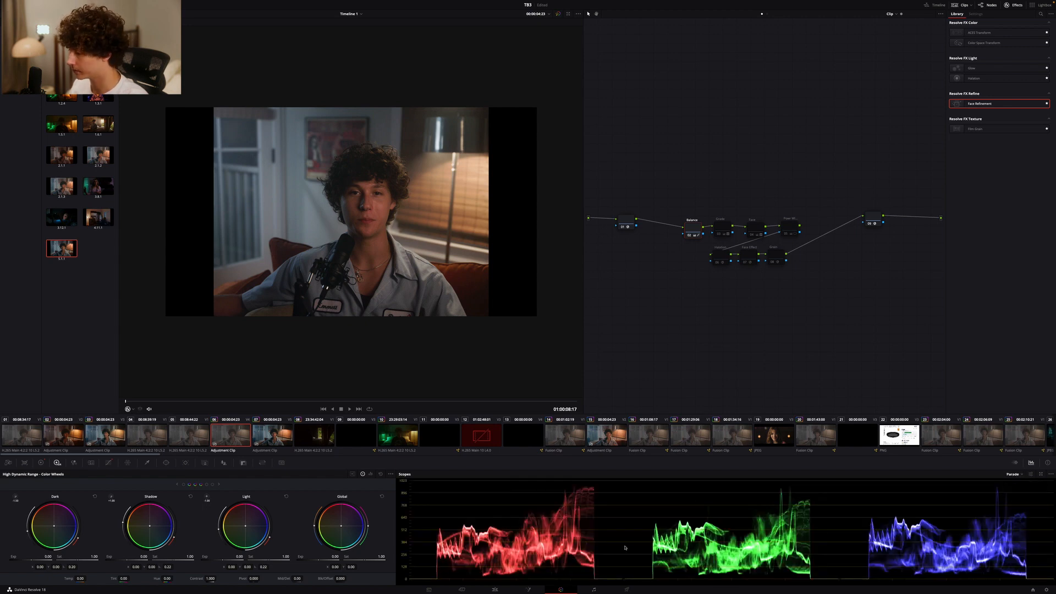
{"action": "left_click", "coordinate": [720, 232]}
{"action": "left_click", "coordinate": [751, 229]}
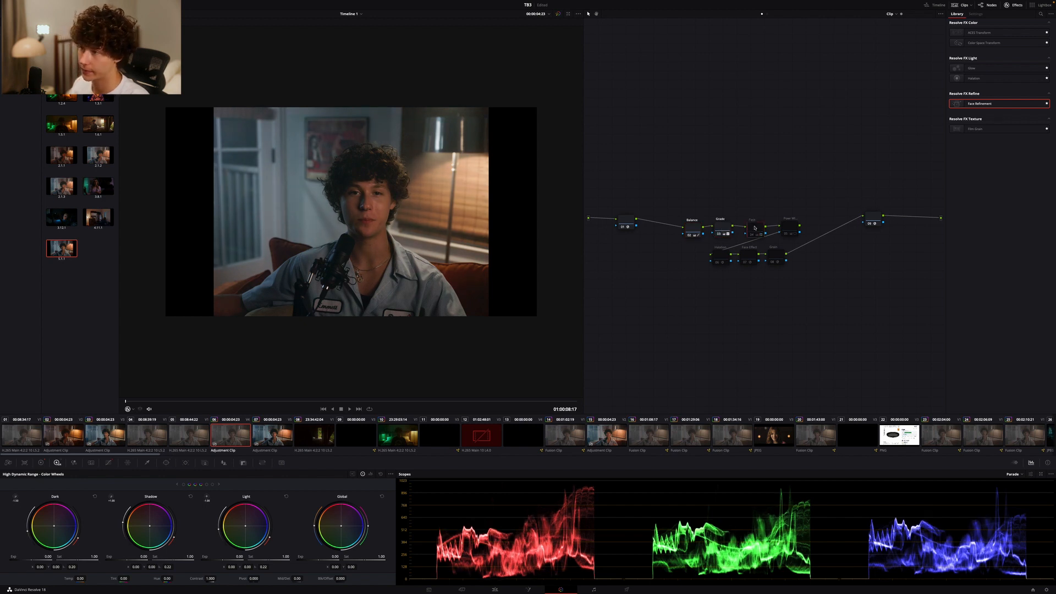
{"action": "left_click", "coordinate": [790, 229]}
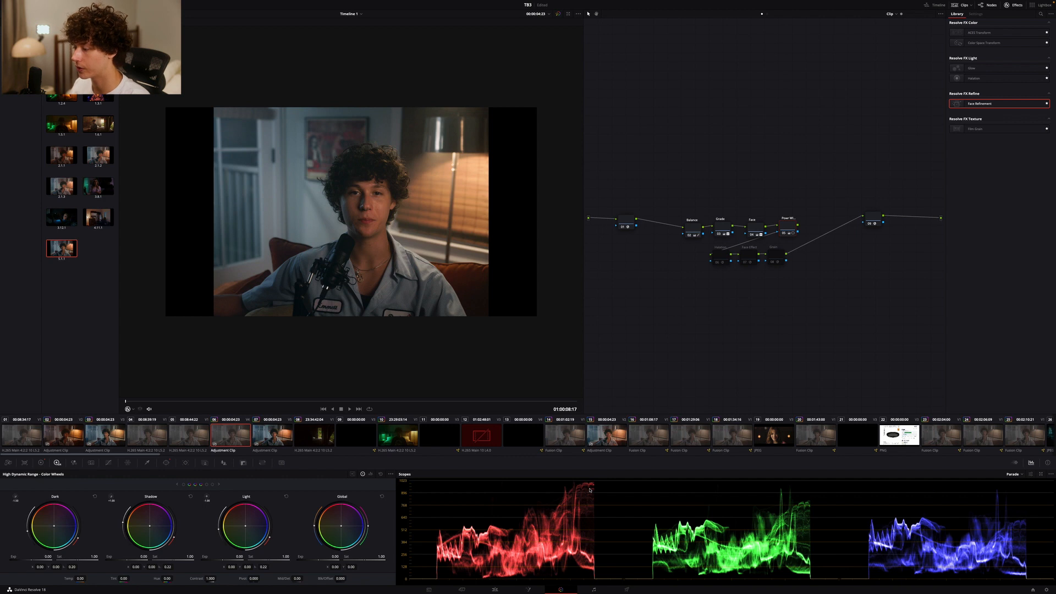
Turn the Halation and Grain nodes back on, select the Face Effect node and inspect the graded image up close
{"action": "left_click", "coordinate": [723, 260]}
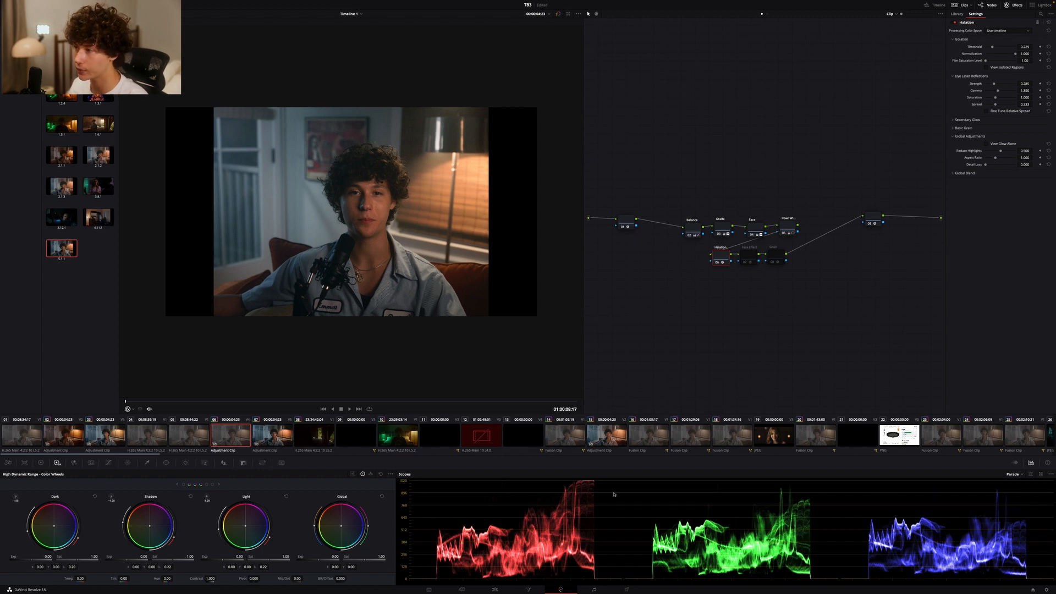
{"action": "left_click", "coordinate": [747, 260]}
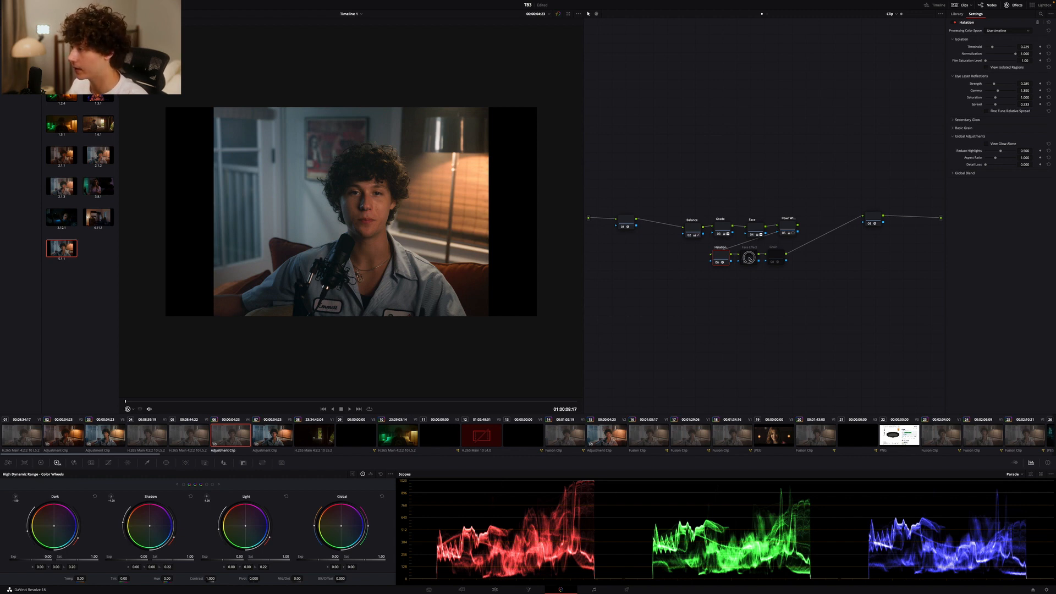
{"action": "left_click", "coordinate": [771, 257]}
{"action": "key", "text": "super+d"}
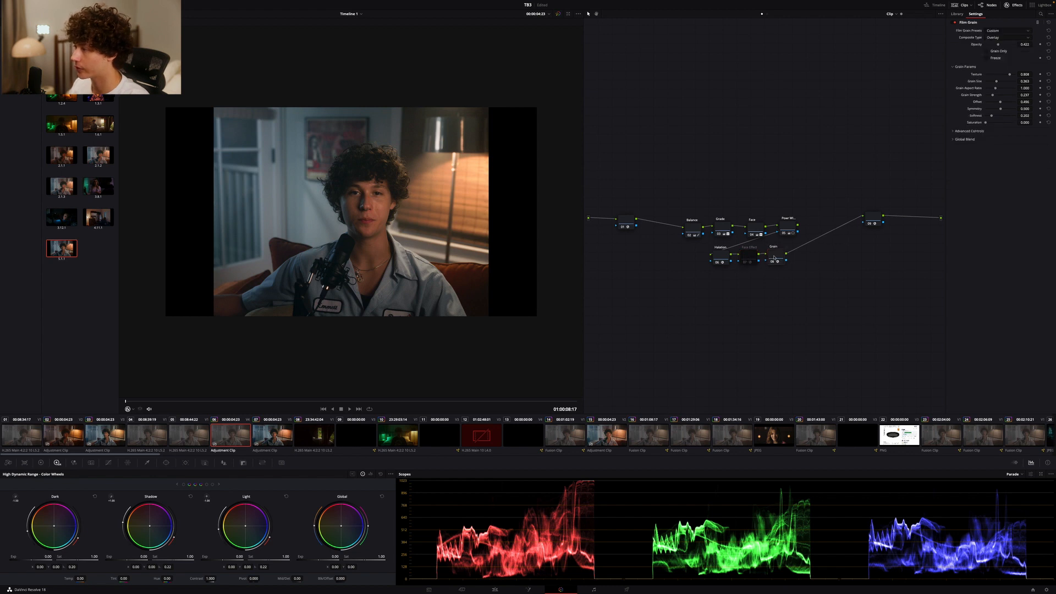
{"action": "left_click", "coordinate": [754, 259]}
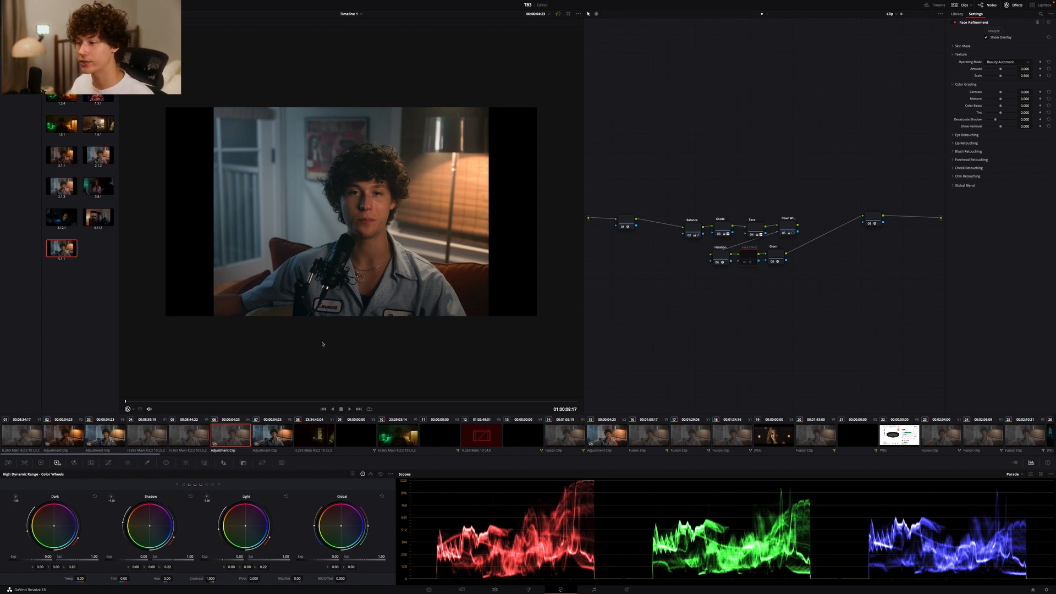
{"action": "scroll", "coordinate": [348, 317], "scroll_direction": "up", "scroll_amount": 5}
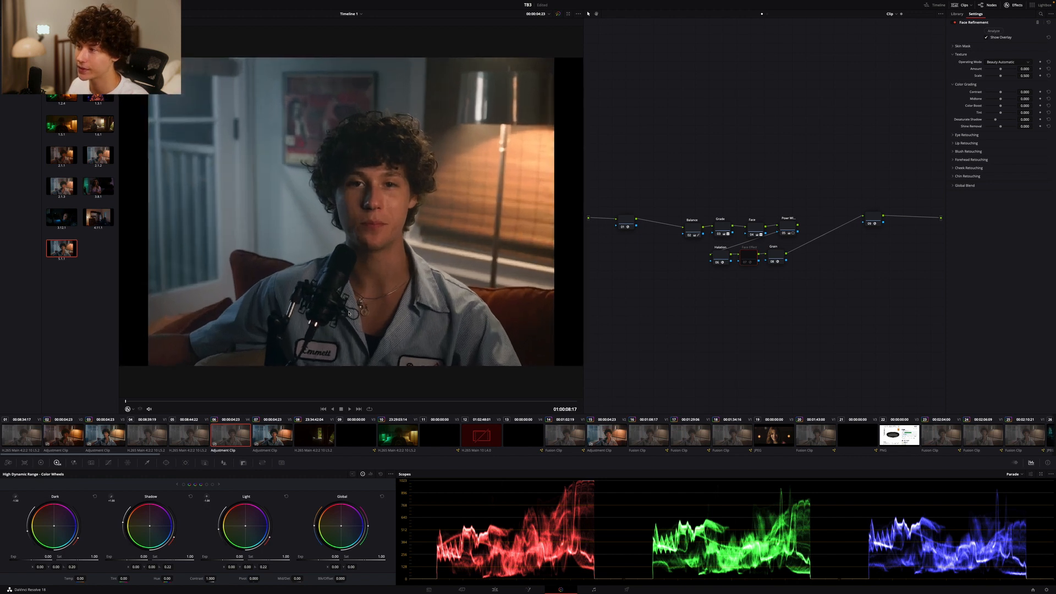
{"action": "scroll", "coordinate": [348, 313], "scroll_direction": "down", "scroll_amount": 4}
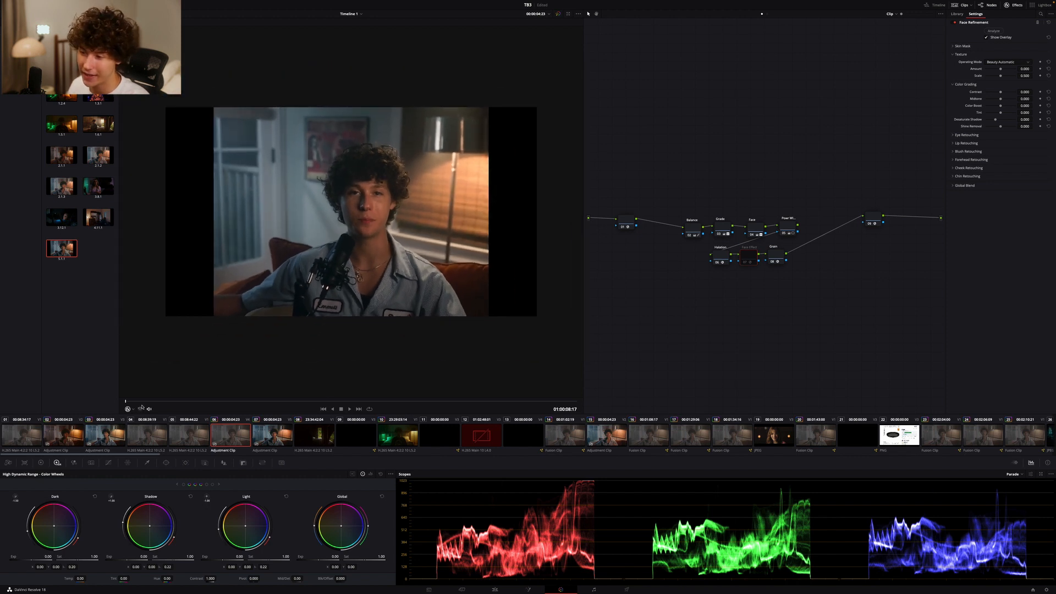